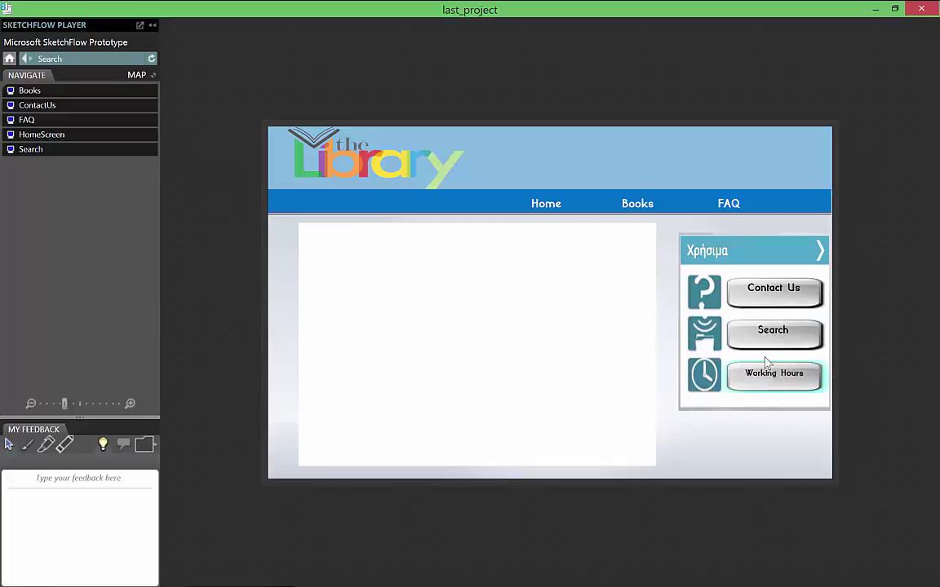
Step: Open the Search screen in the running library prototype
left_click(767, 335)
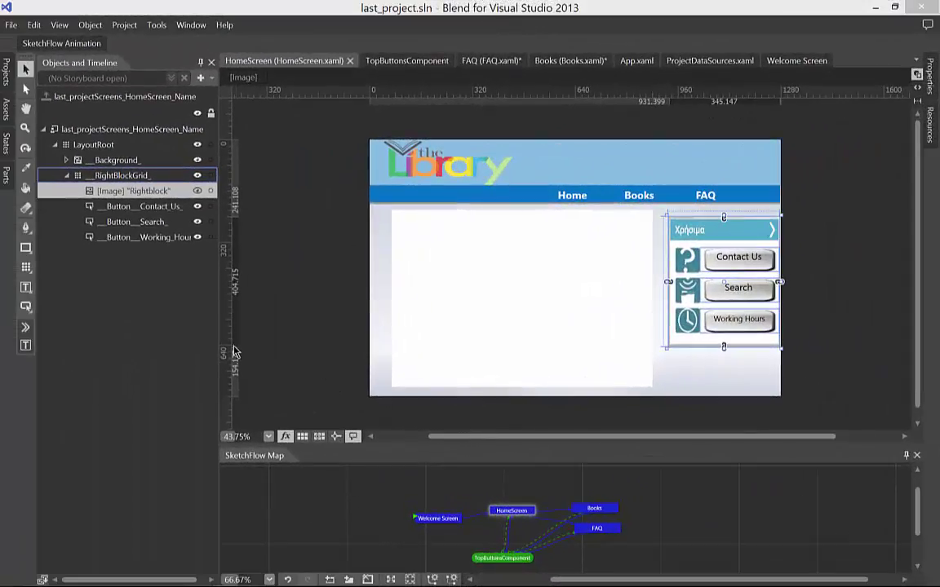
Step: Make the Contact Us, Search and Working Hours buttons on HomeScreen into one component screen, keeping the suggested name
left_click(147, 208)
left_click(153, 238, "shift")
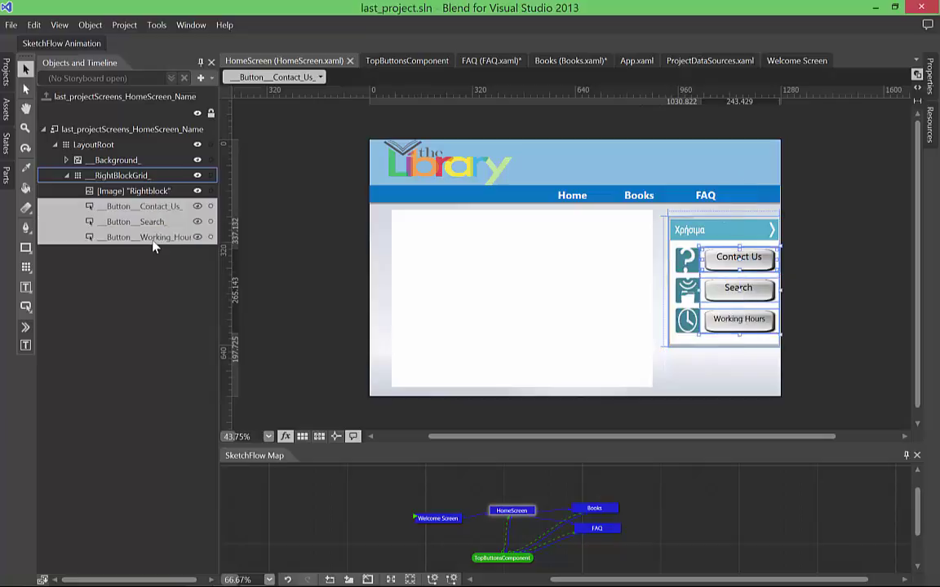
right_click(155, 241)
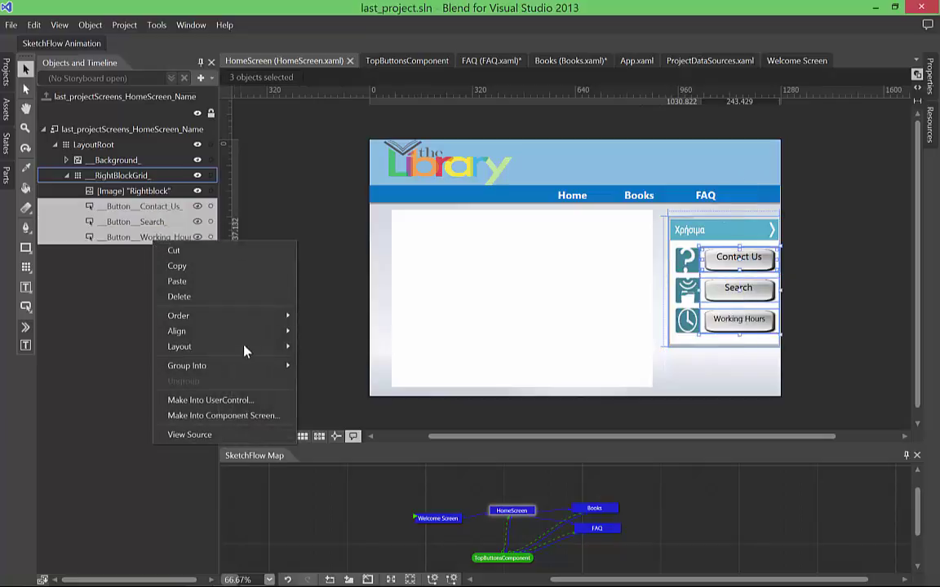
left_click(245, 416)
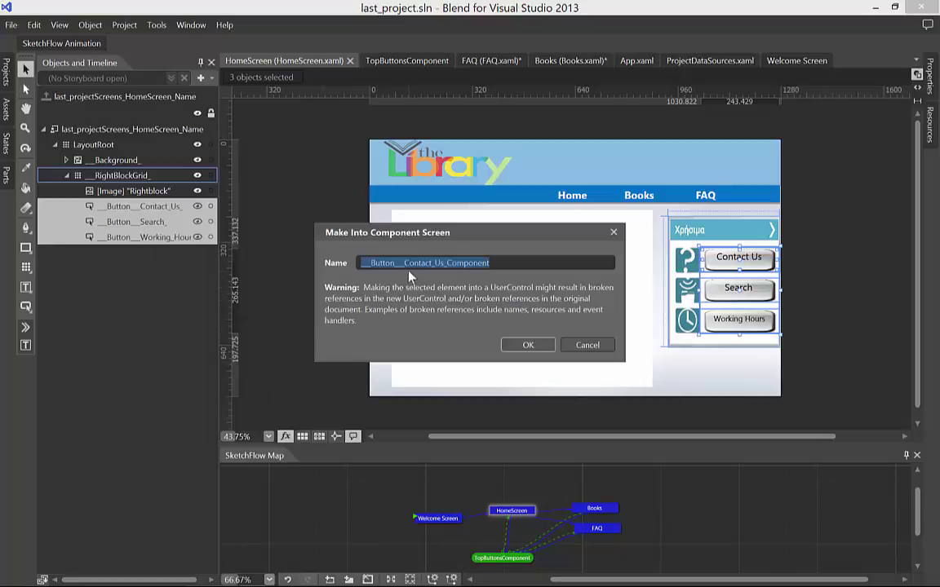
left_click(526, 344)
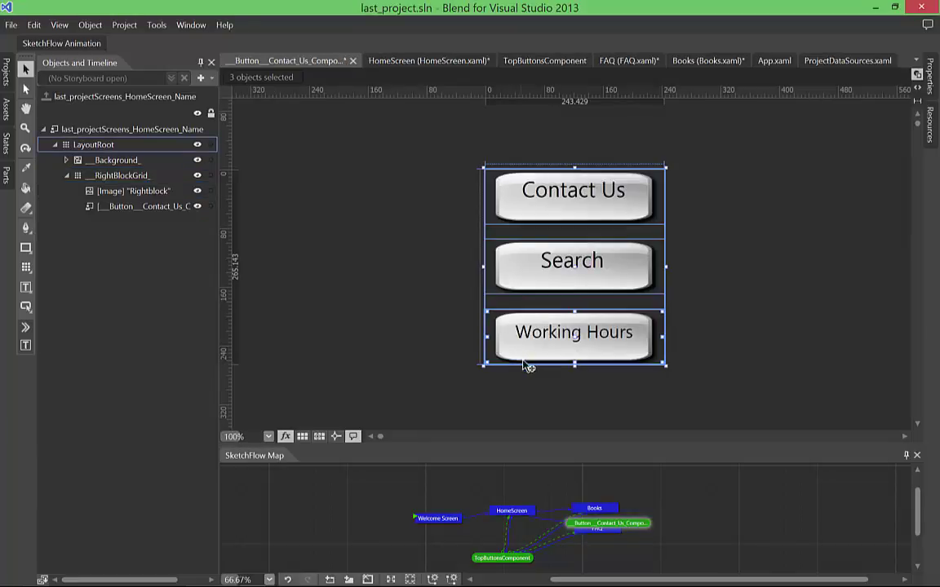
Step: Place the new button component's node above HomeScreen in the SketchFlow Map and set its visual tag to Red
mouse_move(584, 521)
left_click_drag(583, 521, 536, 486)
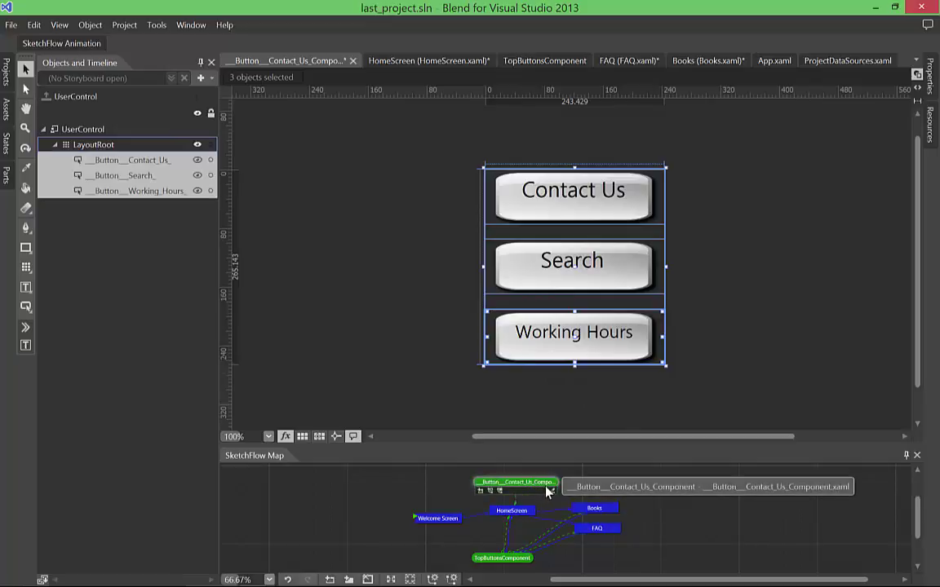
left_click(553, 492)
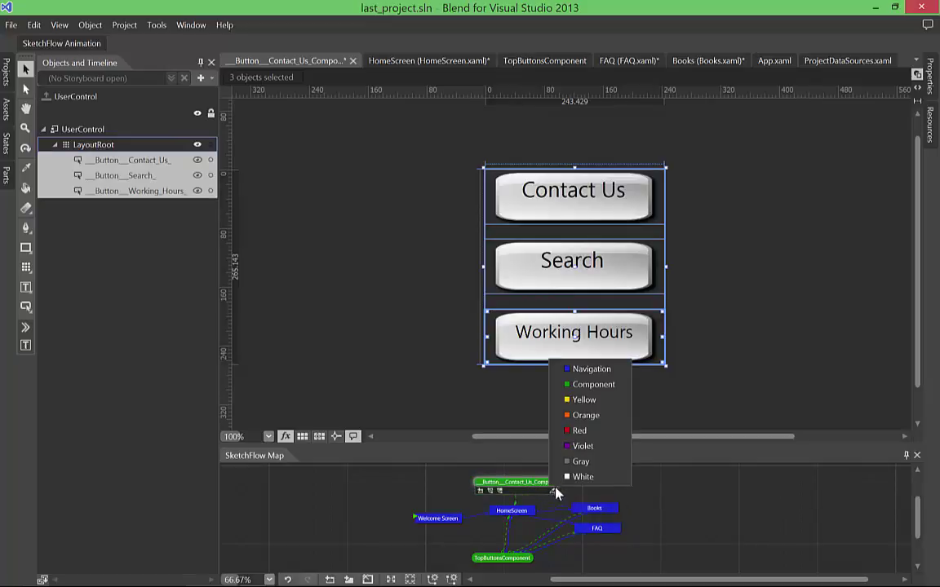
left_click(576, 430)
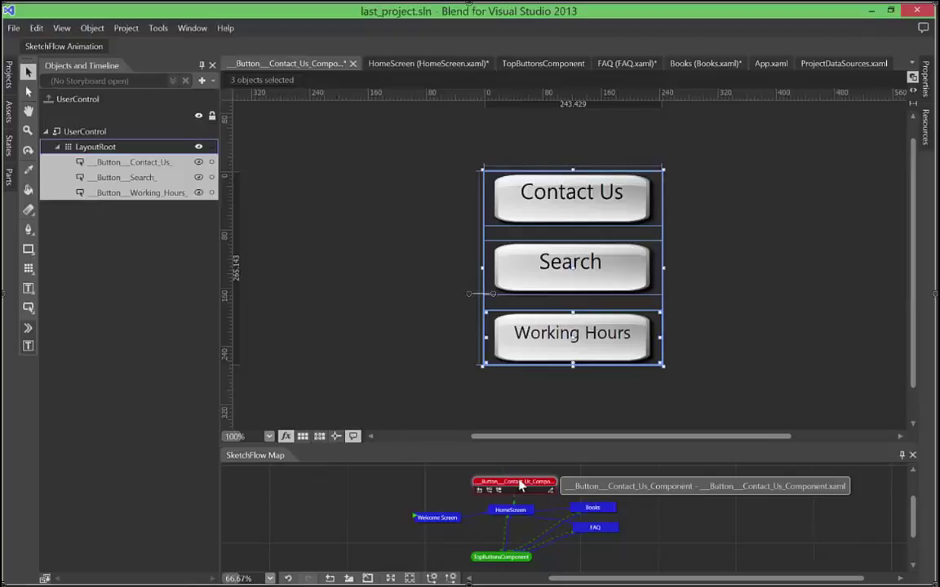
Step: Insert the red button component into the Books and FAQ screens by linking it to their map nodes
left_click_drag(520, 485, 593, 508)
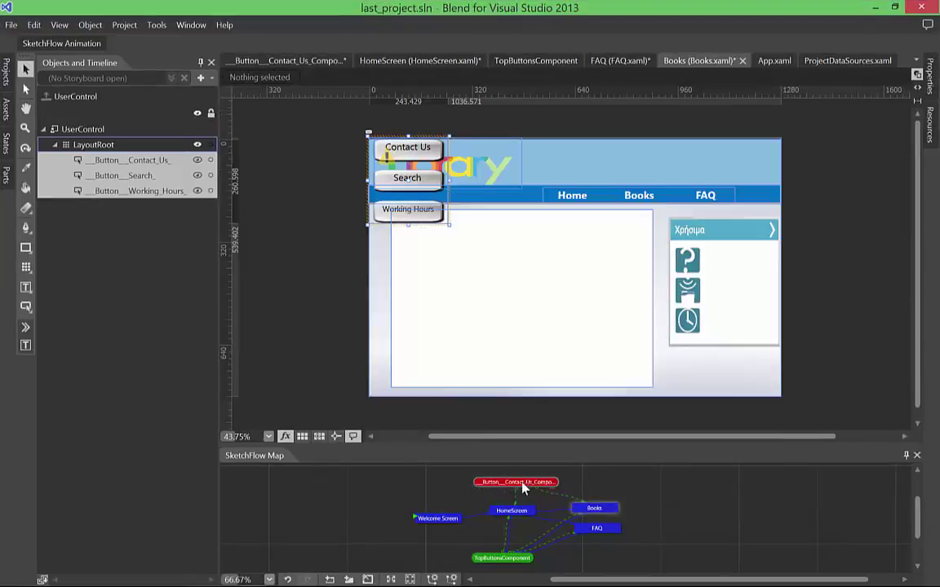
left_click_drag(524, 488, 599, 535)
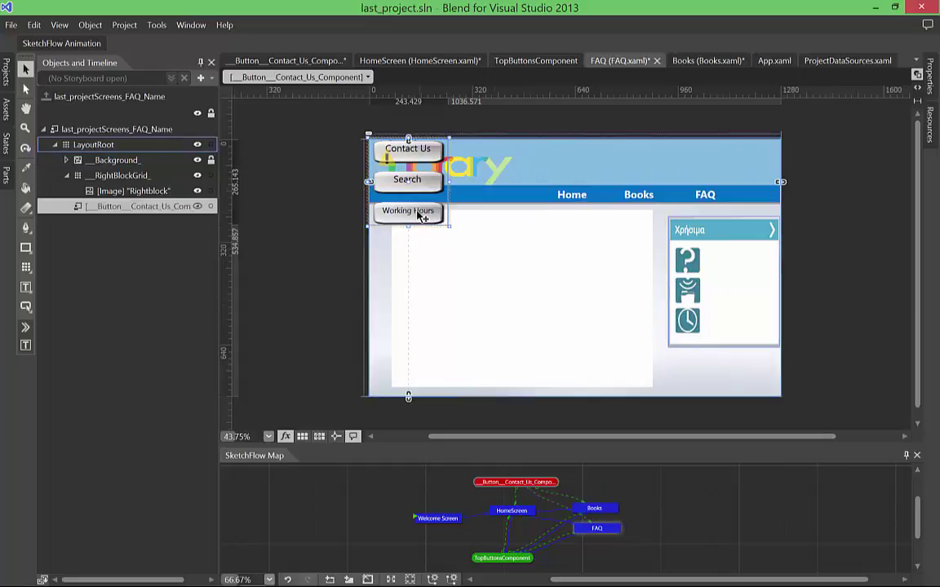
Step: Position the button component beside the three icons of the Χρήσιμα block on the FAQ and Books screens
mouse_move(415, 214)
left_mouse_down()
mouse_move(602, 302)
mouse_move(740, 319)
mouse_move(742, 328)
left_mouse_up()
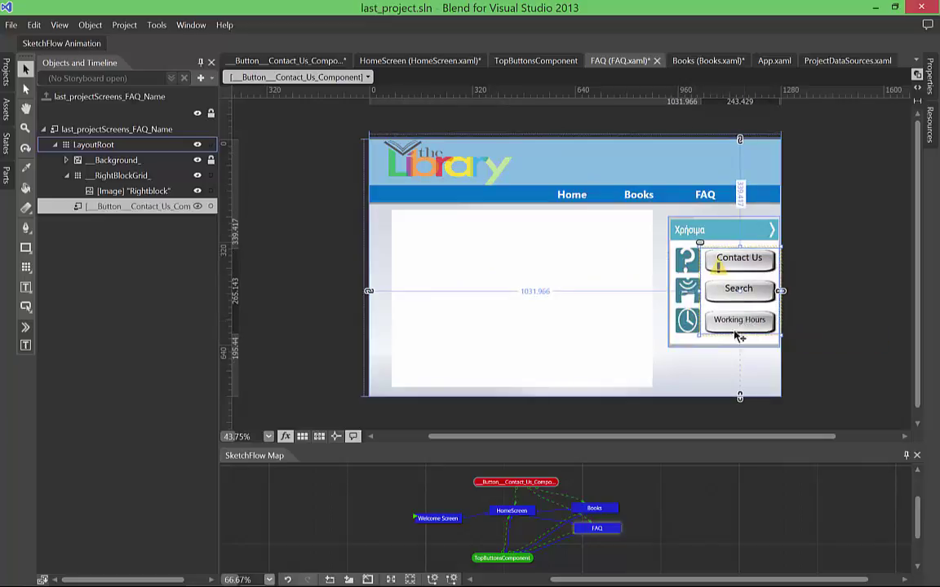
double_click(595, 510)
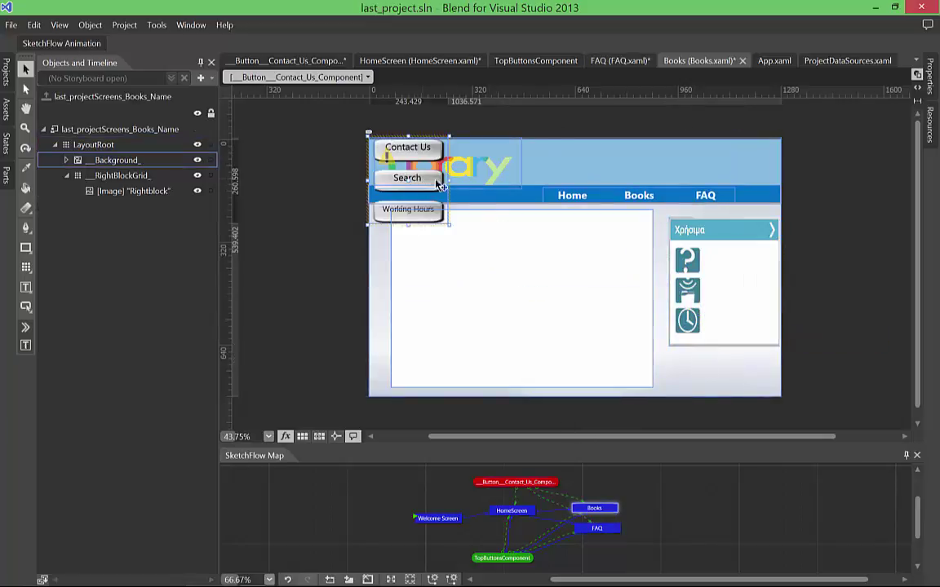
left_click_drag(446, 197, 755, 290)
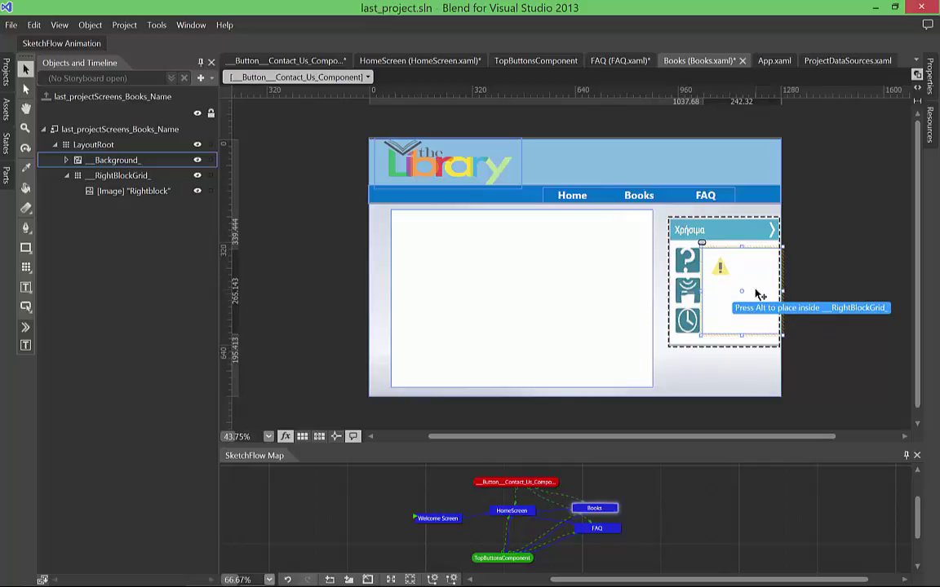
left_click_drag(757, 294, 747, 294)
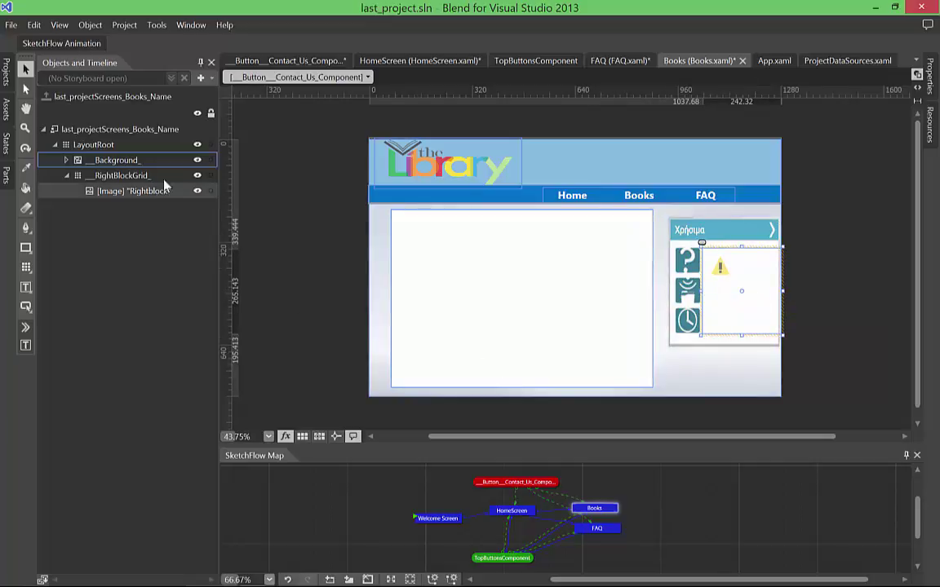
Step: Move the button component out of the __Background_ group into LayoutRoot on Books, and collapse __RightBlockGrid_ on FAQ
left_click(66, 159)
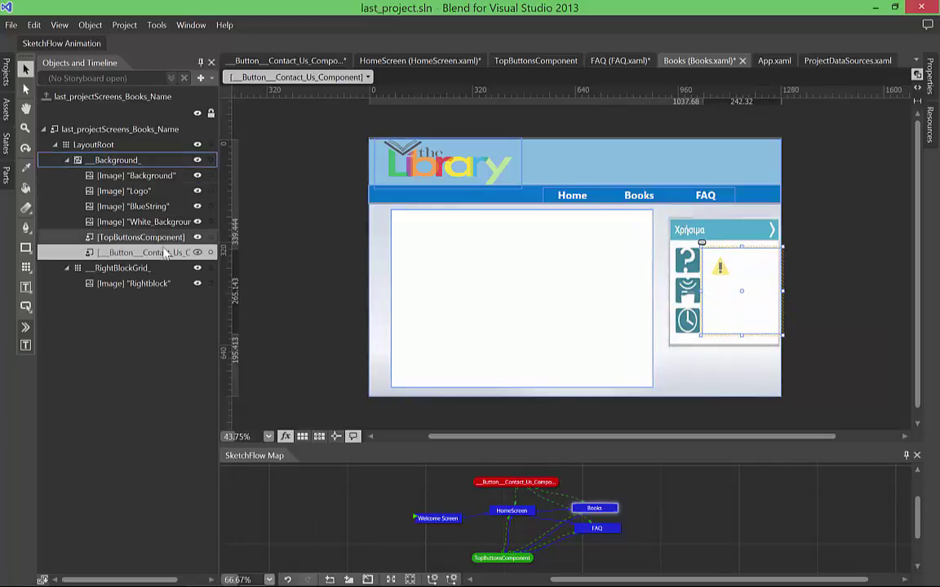
mouse_move(137, 253)
left_mouse_down()
mouse_move(90, 174)
mouse_move(94, 154)
mouse_move(102, 157)
mouse_move(100, 282)
mouse_move(114, 151)
mouse_move(107, 261)
mouse_move(115, 163)
mouse_move(67, 177)
mouse_move(98, 176)
mouse_move(121, 210)
mouse_move(115, 178)
mouse_move(98, 206)
mouse_move(122, 197)
mouse_move(128, 181)
mouse_move(121, 199)
left_mouse_up()
double_click(603, 526)
left_click(67, 192)
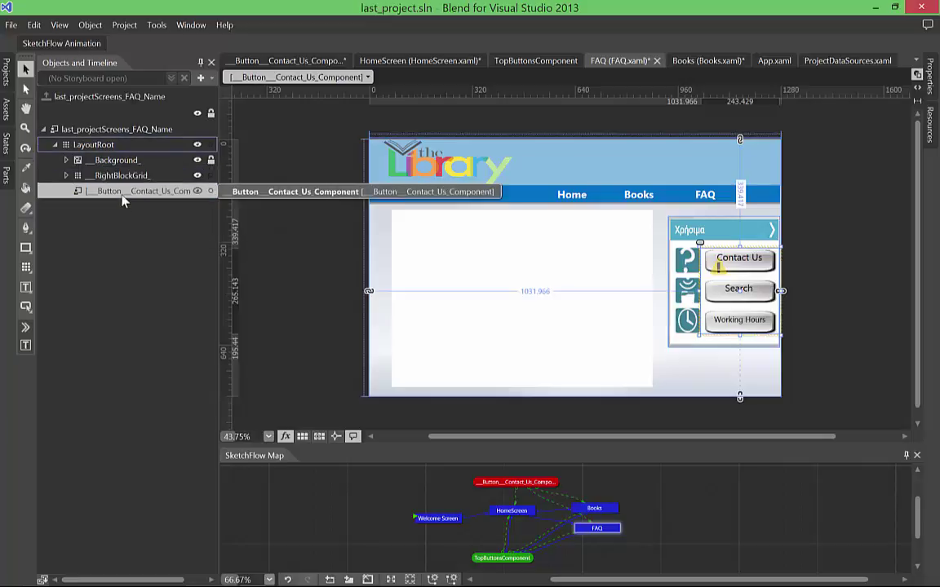
Step: Move the button component out of __RightBlockGrid_ to directly under LayoutRoot on HomeScreen, and collapse that grid
double_click(510, 511)
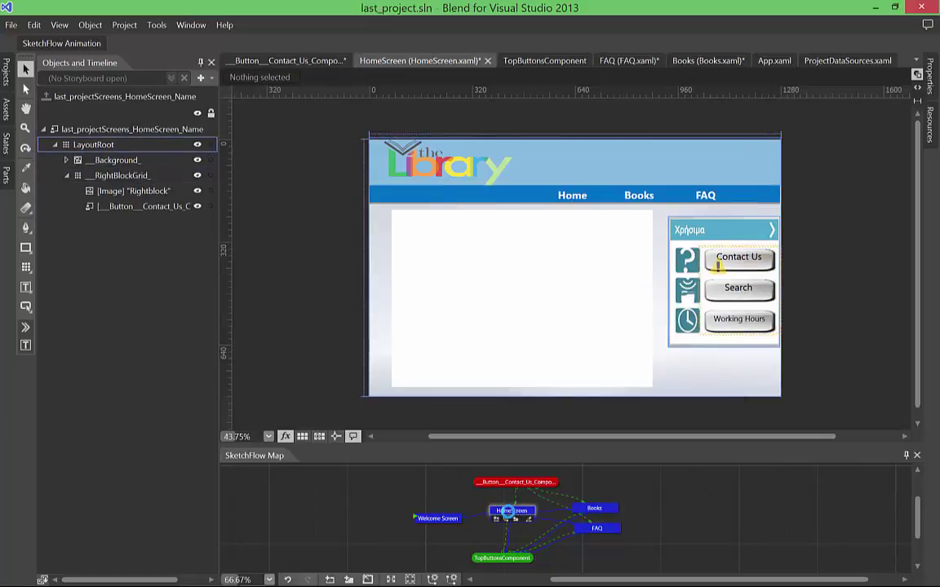
mouse_move(122, 206)
left_mouse_down()
mouse_move(115, 174)
mouse_move(104, 204)
mouse_move(112, 217)
left_mouse_up()
left_click(68, 191)
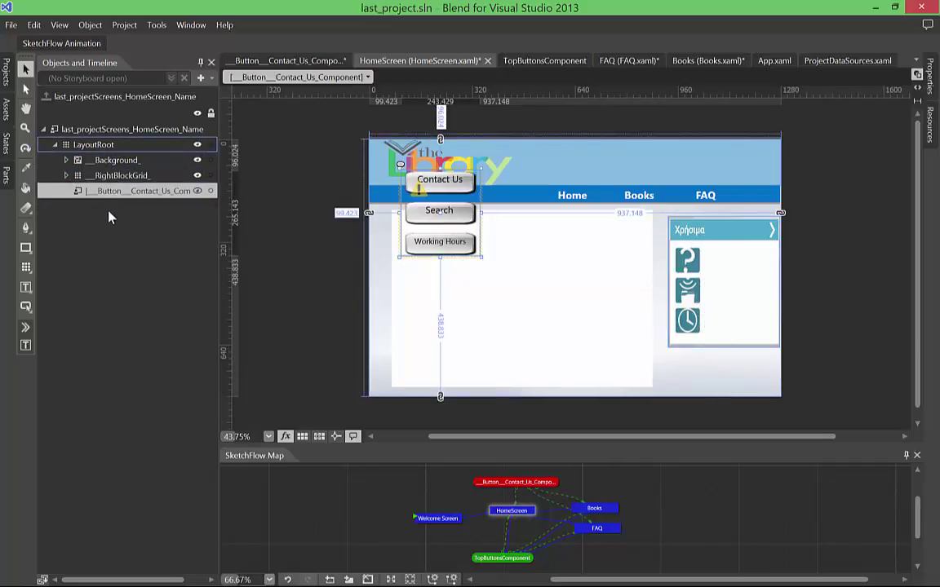
Step: Lock the __Background_ and __RightBlockGrid_ groups on HomeScreen, and make sure both are also locked on Books and FAQ
left_click(210, 159)
left_click(210, 176)
left_click(602, 509)
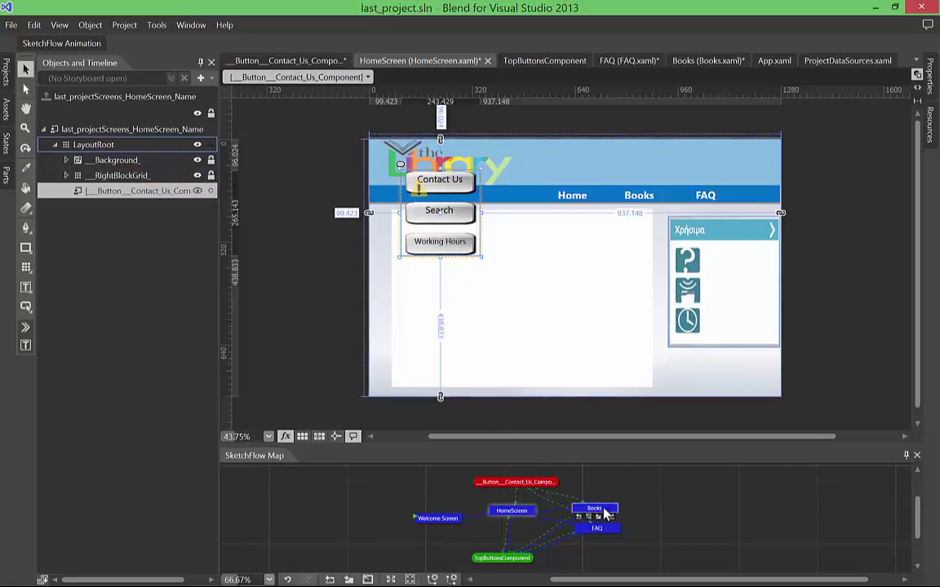
double_click(603, 509)
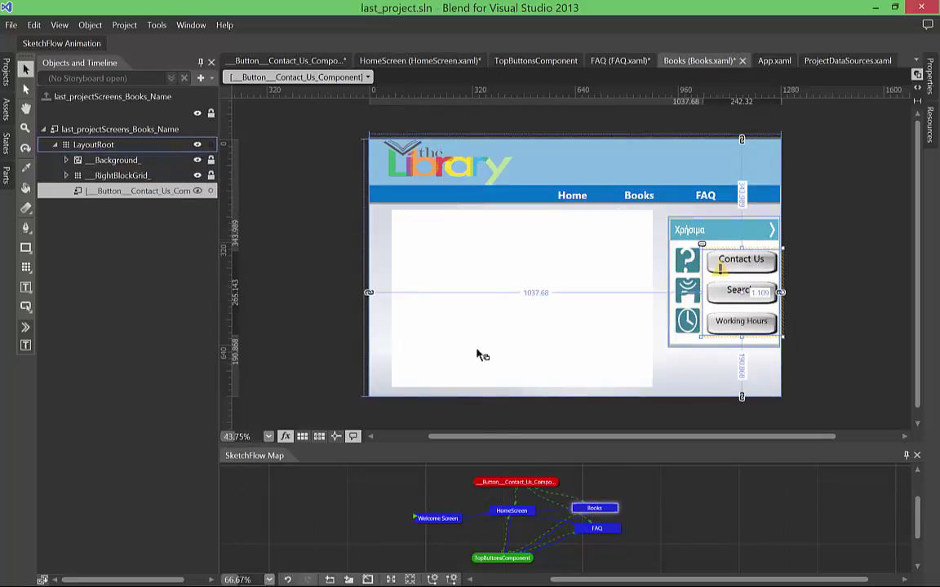
double_click(596, 528)
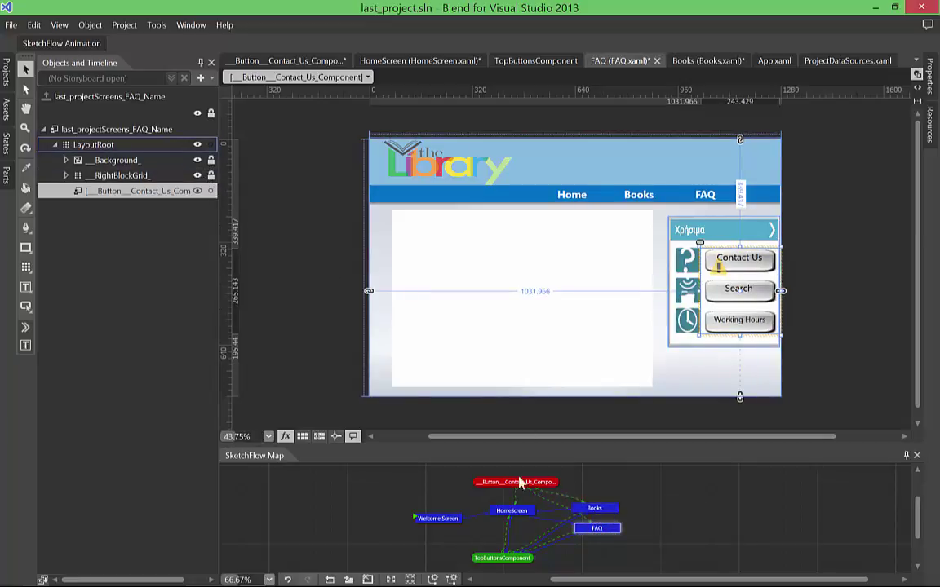
Step: Build the project and move HomeScreen's button component beside the three icons of the Χρήσιμα block
left_click(125, 25)
left_click(151, 200)
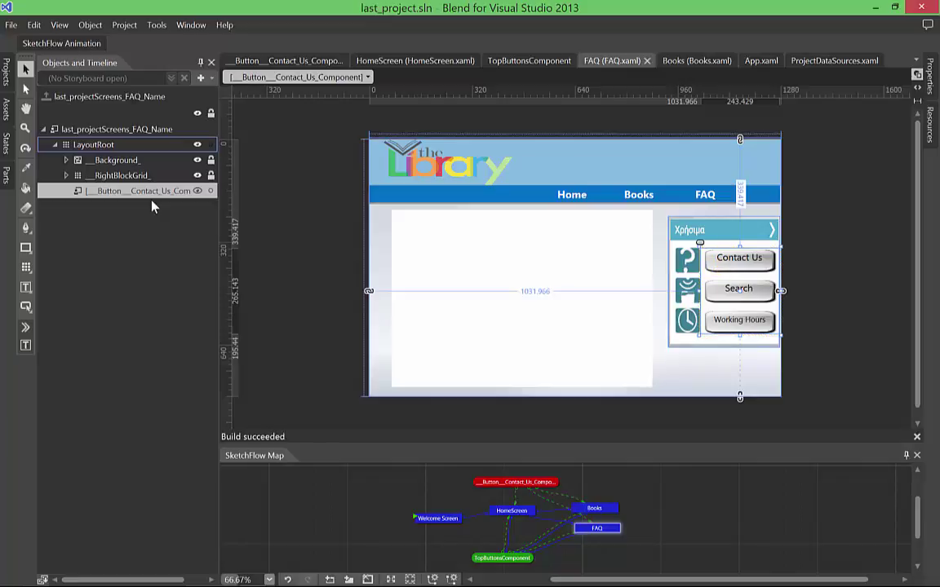
double_click(520, 512)
left_click_drag(444, 245, 759, 330)
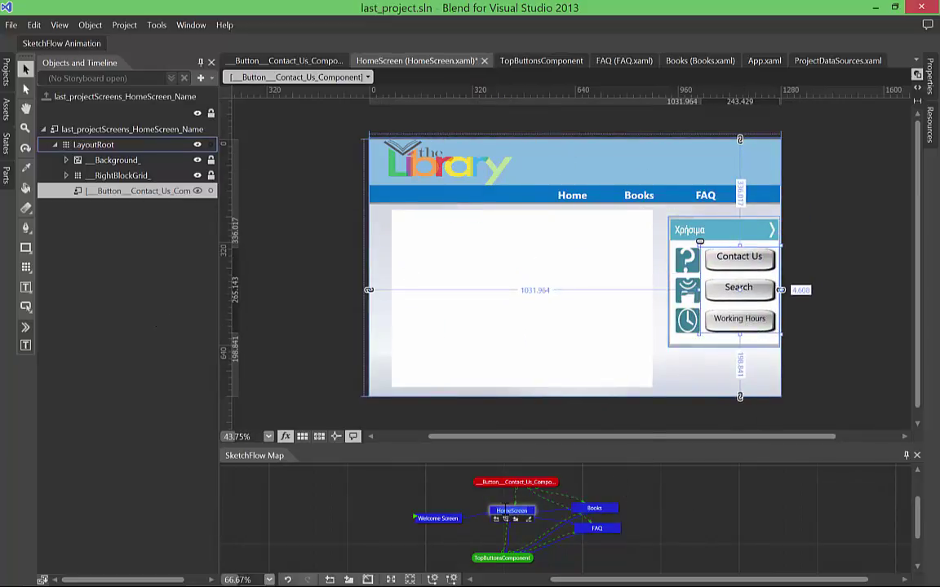
left_click(123, 147)
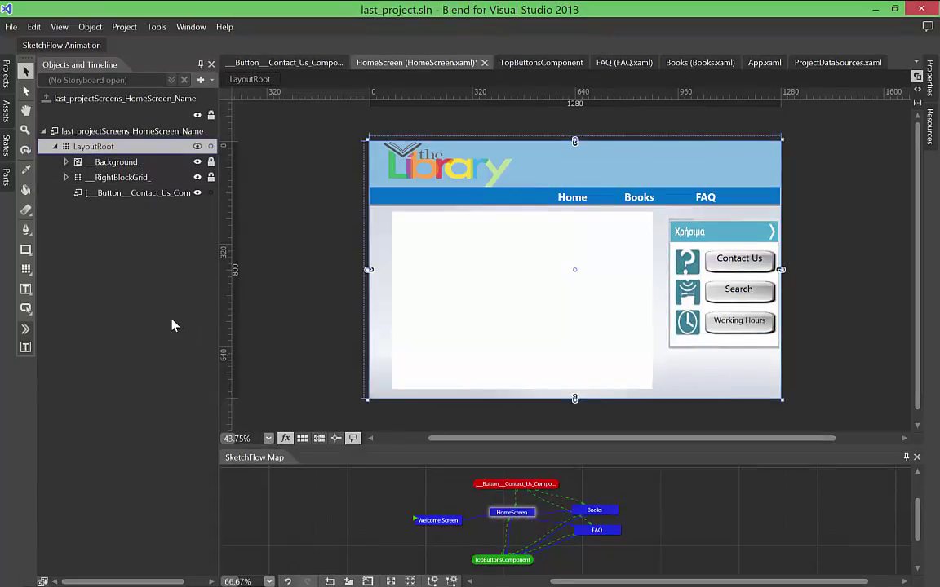
left_click(115, 194)
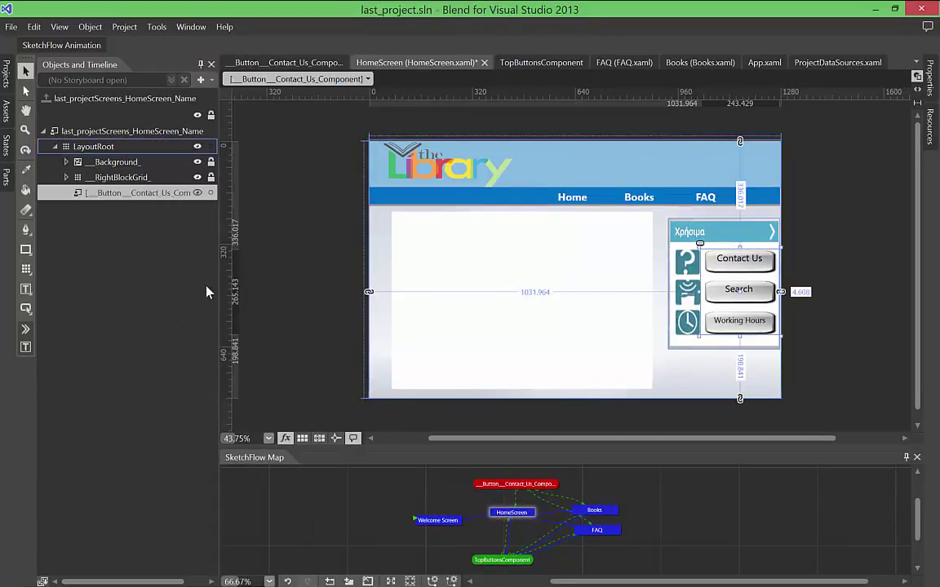
Step: Open the red button component screen and enlarge the SketchFlow Map area, showing the whole map at 100% zoom
double_click(511, 485)
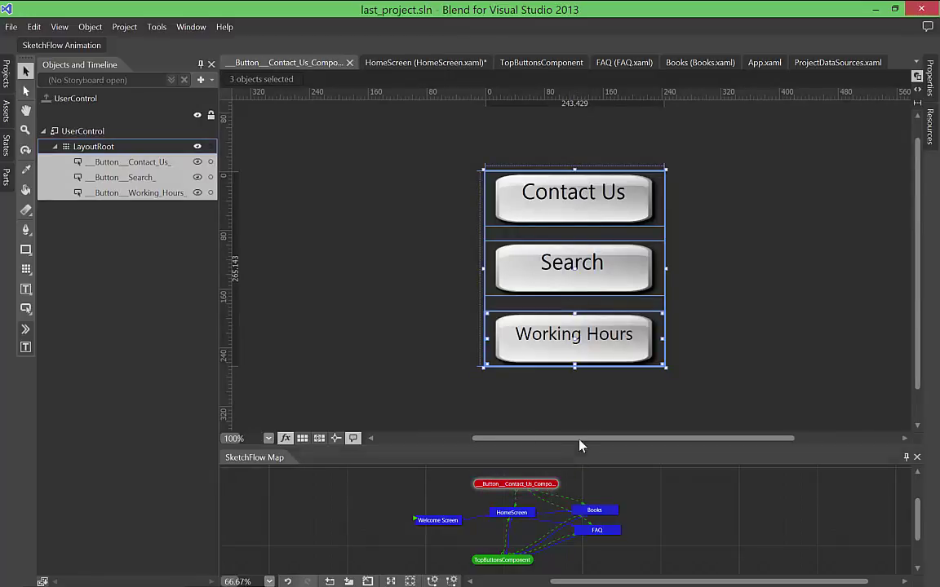
left_click(269, 582)
left_click(253, 477)
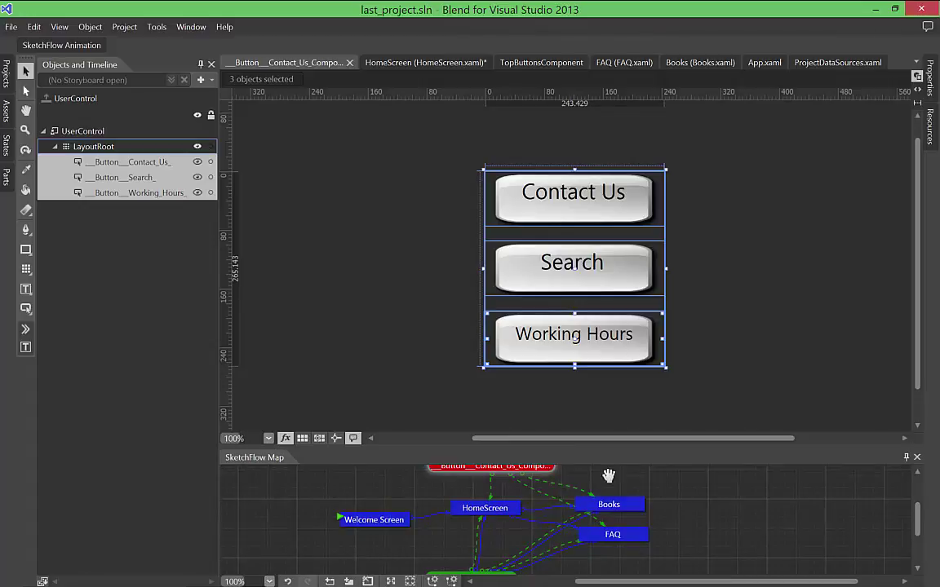
mouse_move(609, 476)
left_mouse_down()
mouse_move(623, 484)
mouse_move(528, 509)
mouse_move(495, 483)
left_mouse_up()
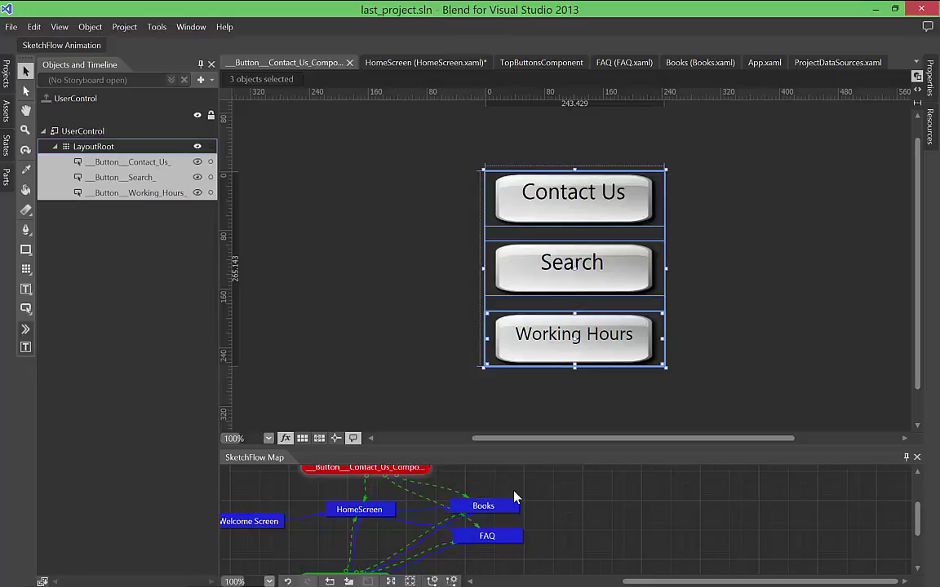
left_click_drag(547, 444, 554, 329)
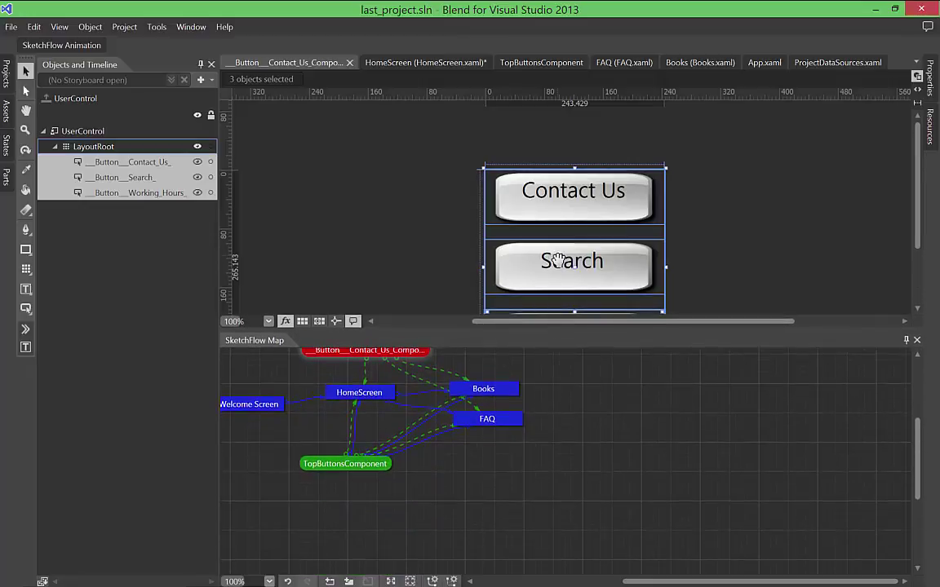
left_click_drag(558, 259, 507, 197)
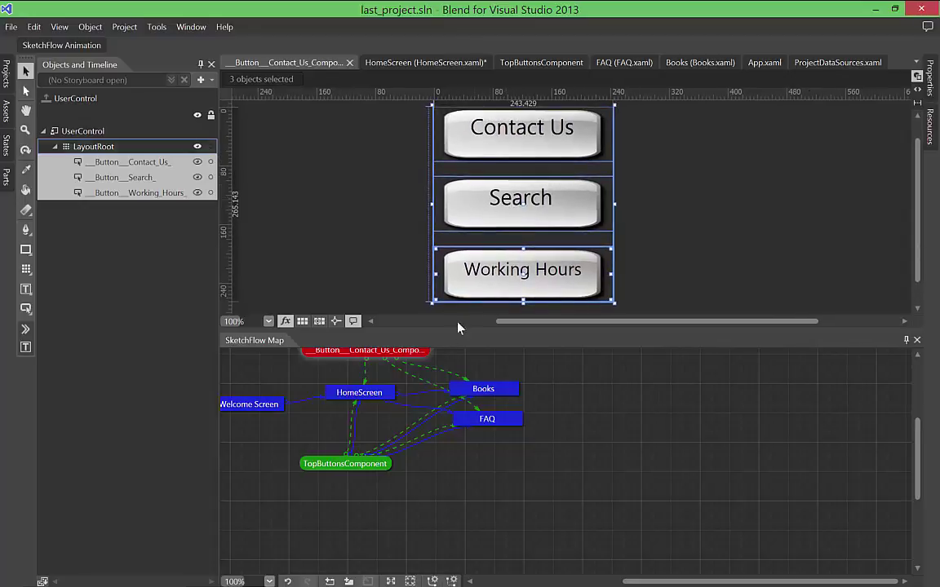
left_click_drag(454, 422, 551, 459)
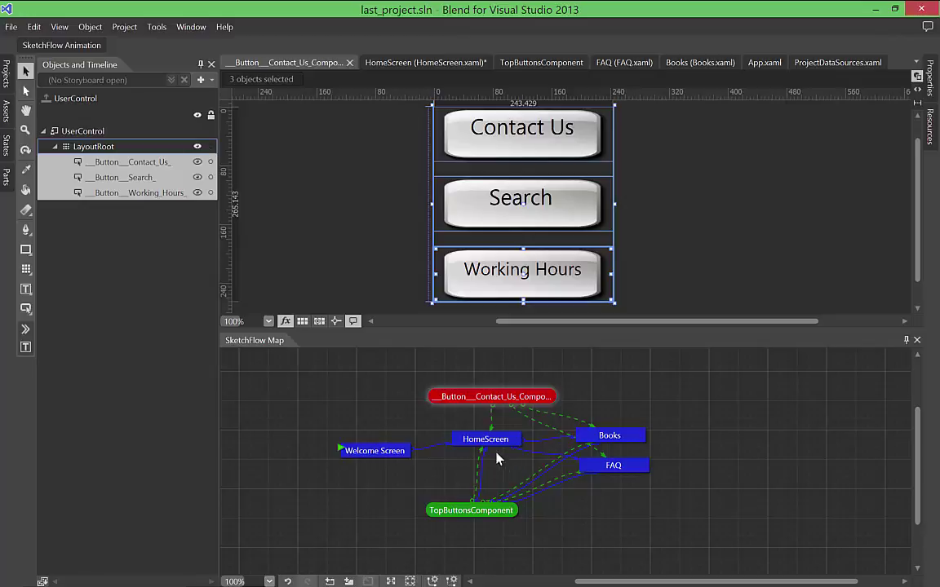
Step: Create a connected screen from HomeScreen above the Books node and name it ContactUs
mouse_move(477, 444)
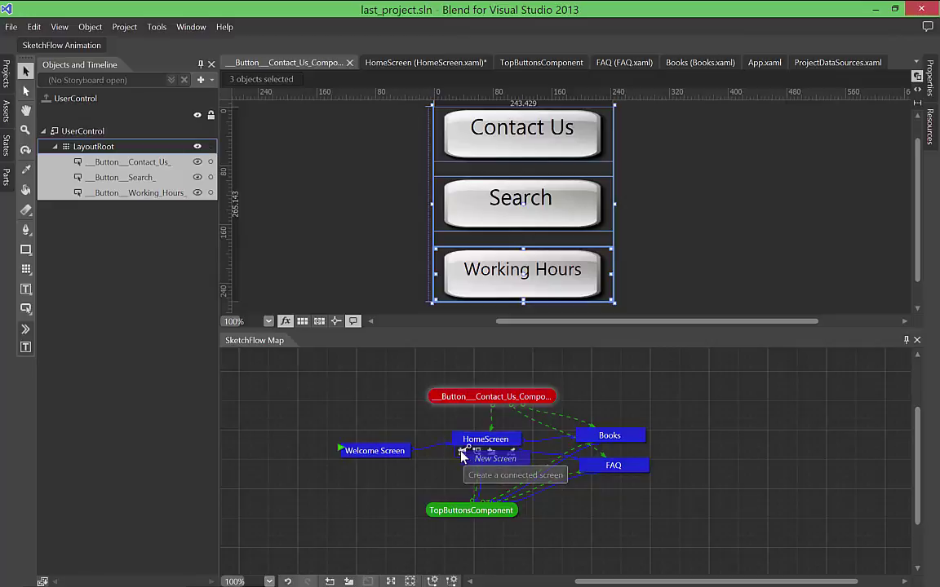
mouse_move(461, 456)
left_mouse_down()
mouse_move(492, 469)
mouse_move(603, 389)
mouse_move(595, 367)
mouse_move(586, 365)
mouse_move(576, 391)
left_mouse_up()
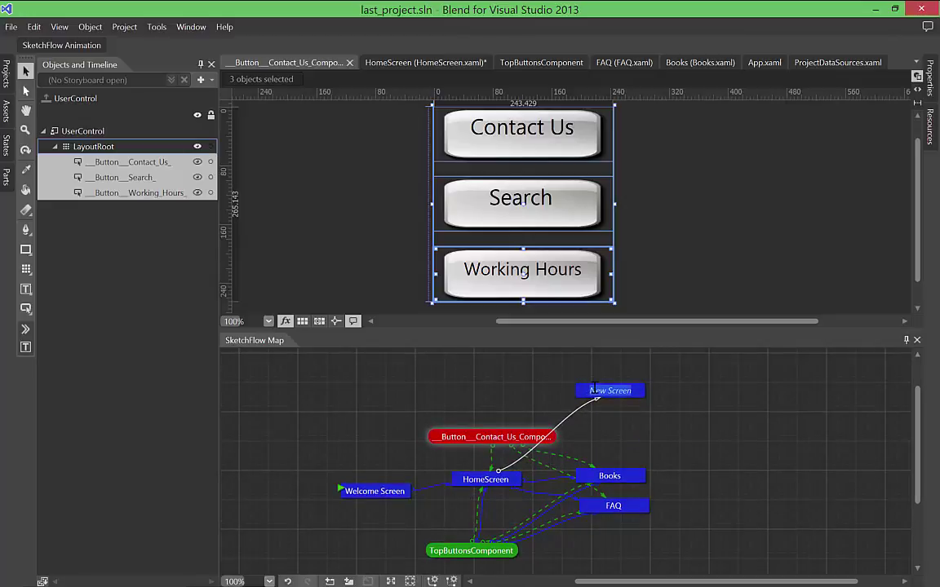
type("ContactUs")
key("Return")
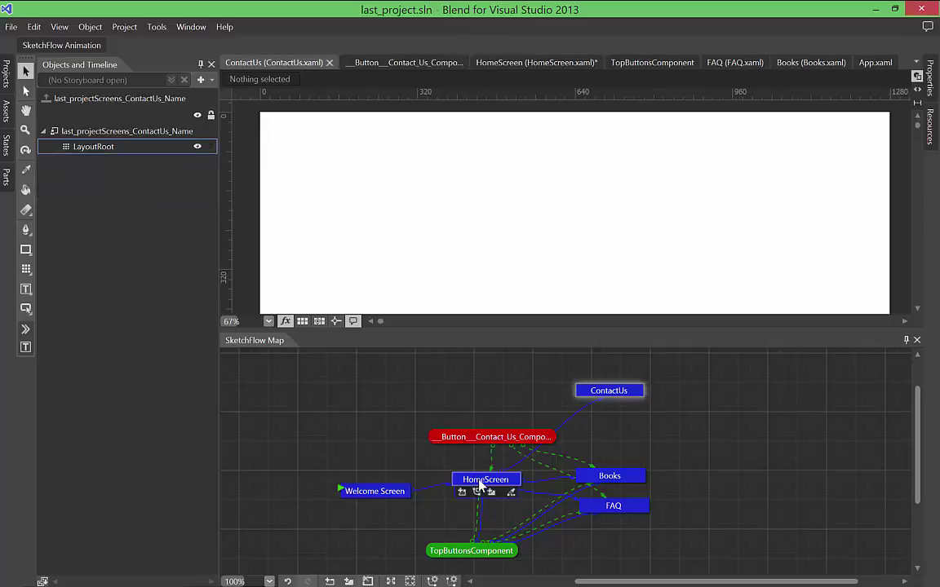
Step: Create two more connected screens from HomeScreen, named Search and WorkingHours, in a row beside ContactUs
left_click_drag(460, 499, 480, 387)
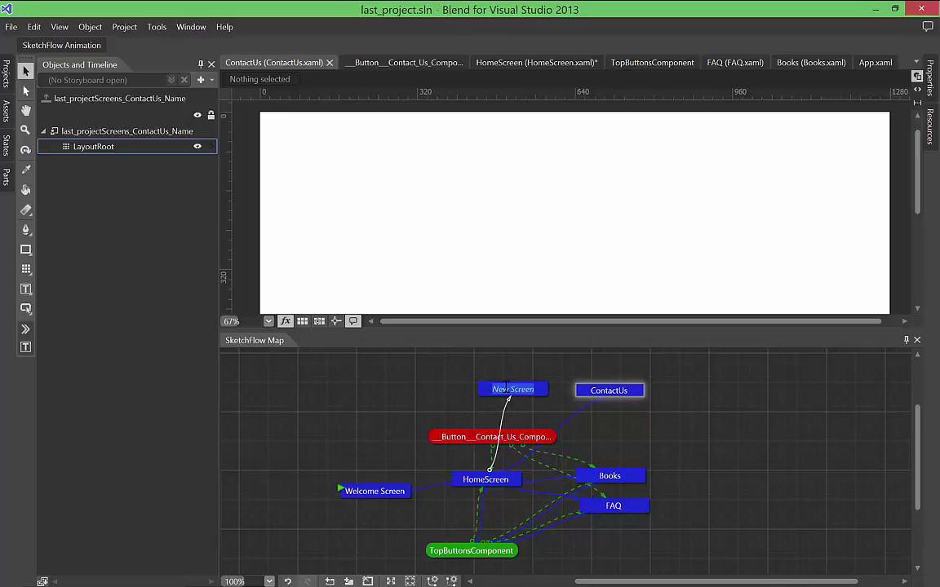
type("S")
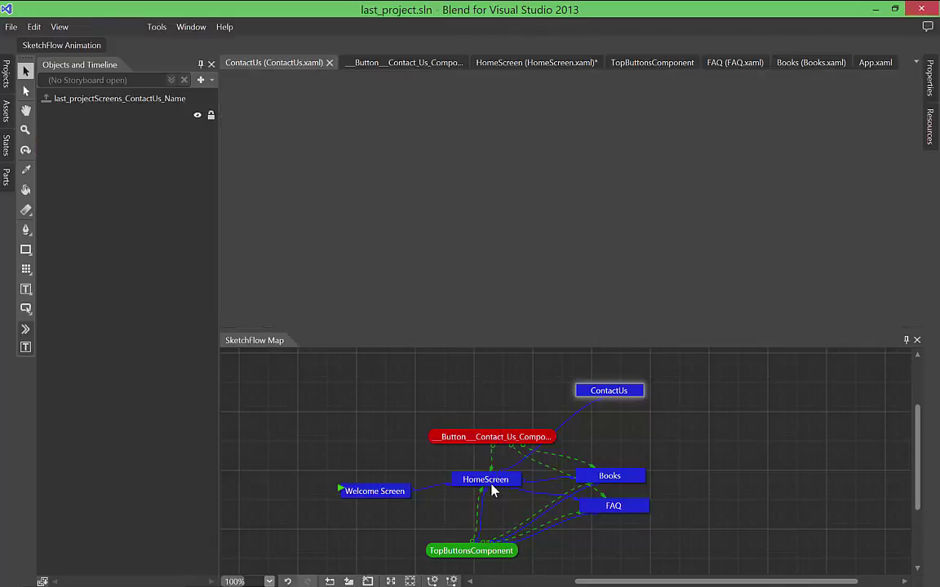
mouse_move(491, 490)
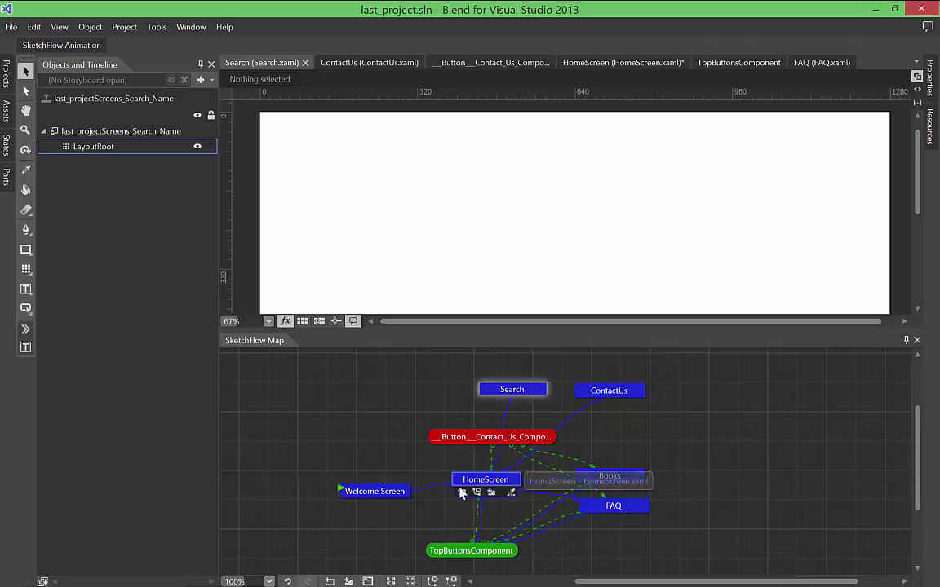
left_click_drag(462, 492, 382, 387)
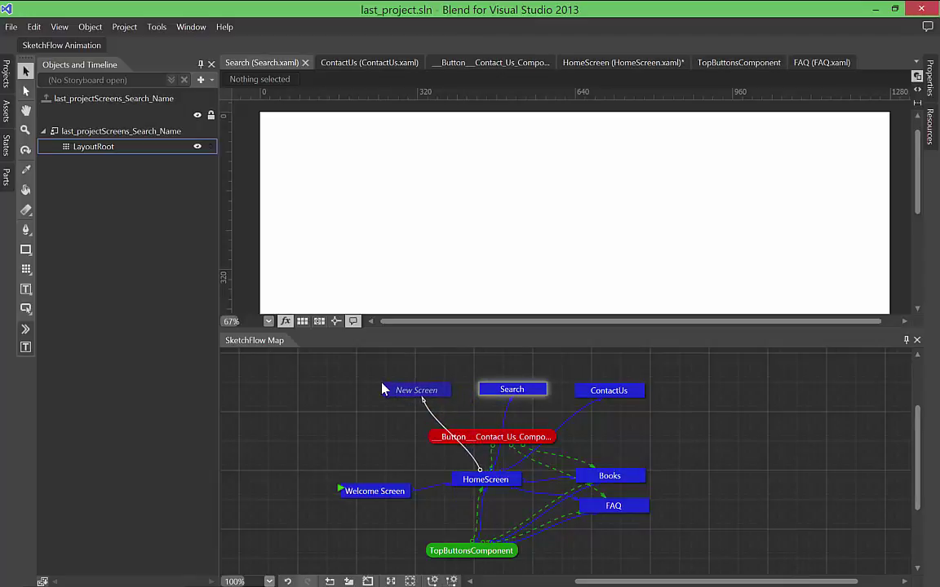
type("WorkingHours")
key("Return")
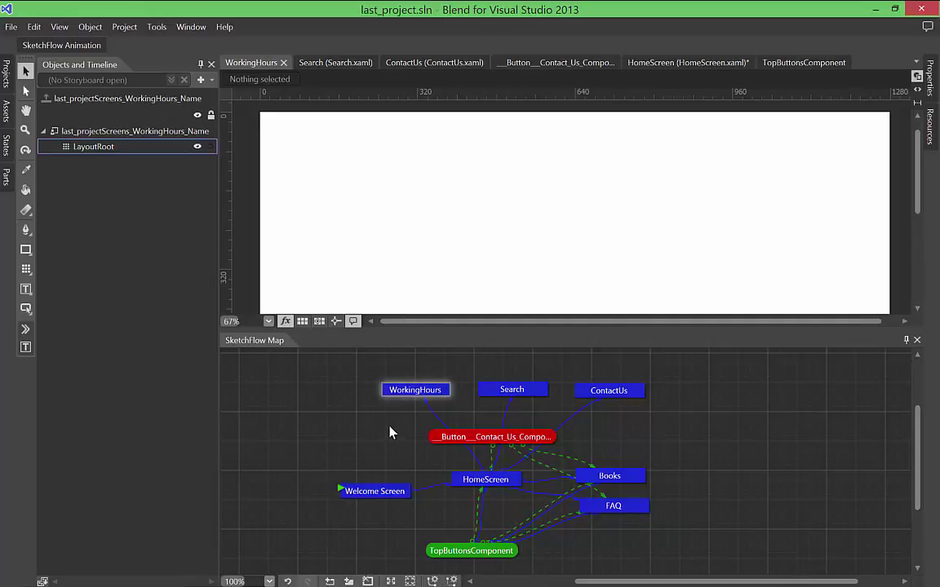
Step: Shrink the SketchFlow Map area slightly and move the red button component node below and to the left of WorkingHours
left_click_drag(543, 329, 534, 377)
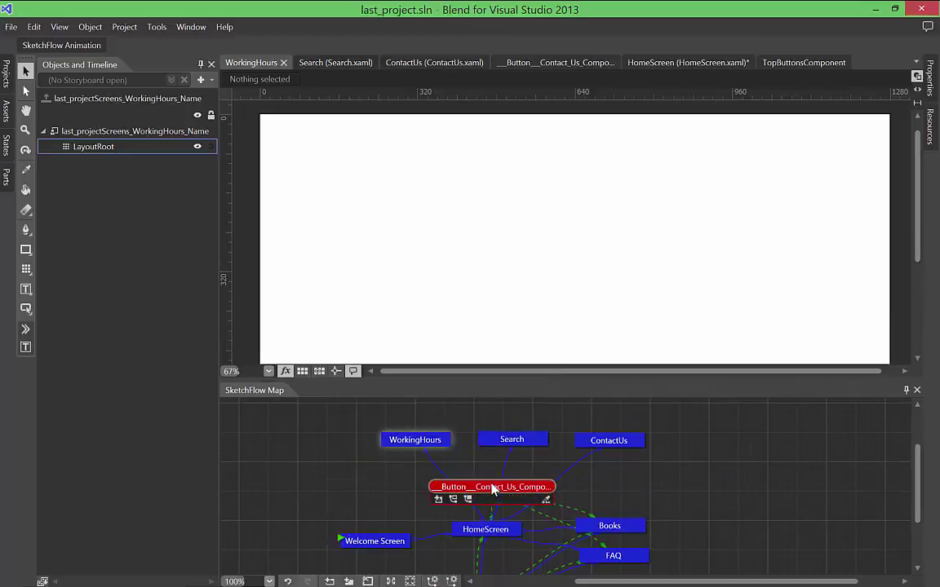
mouse_move(491, 488)
left_mouse_down()
mouse_move(354, 491)
mouse_move(331, 483)
mouse_move(334, 471)
left_mouse_up()
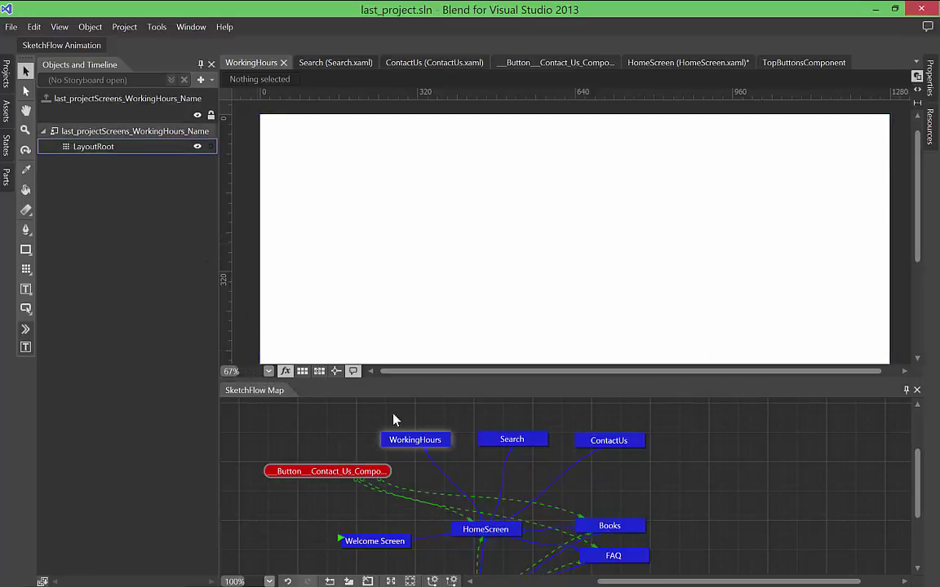
Step: Unlock and copy the __Background_ and __RightBlockGrid_ groups on HomeScreen and paste them into the LayoutRoot of WorkingHours
double_click(487, 530)
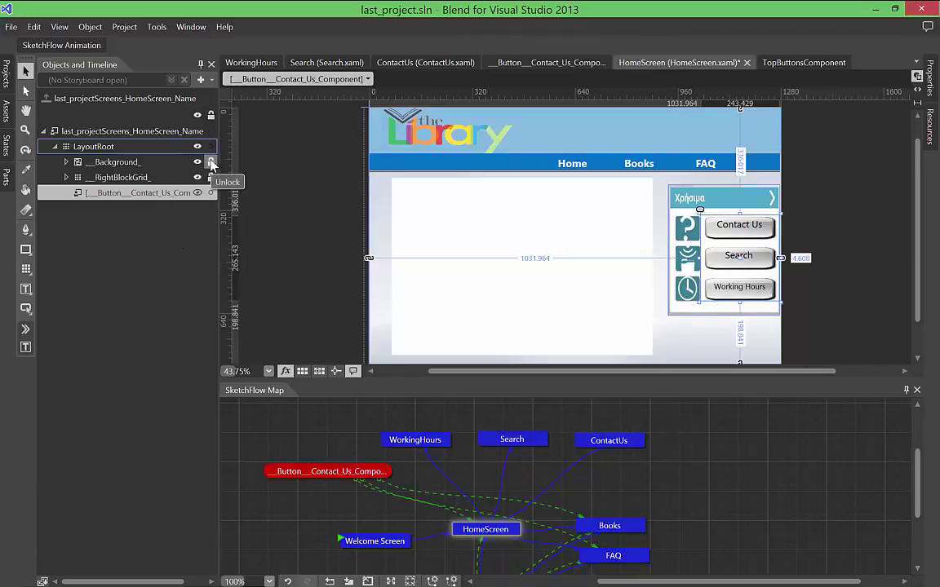
left_click(114, 162)
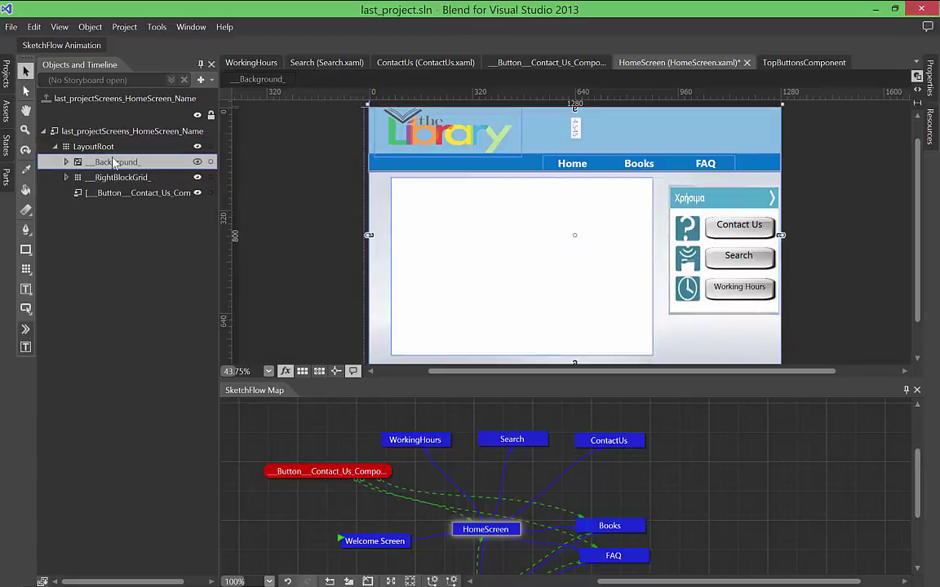
left_click(120, 177, "ctrl")
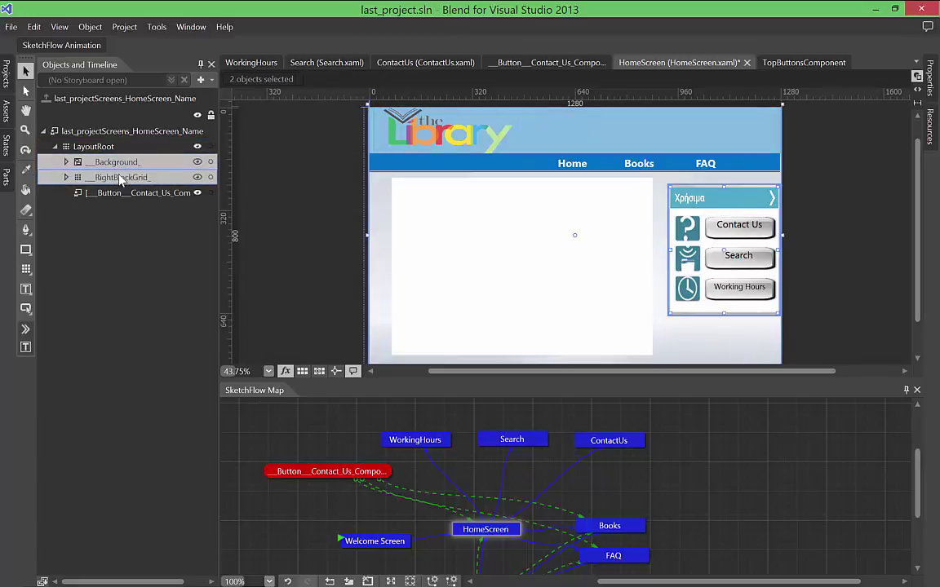
right_click(120, 178)
left_click(153, 202)
left_click(92, 147)
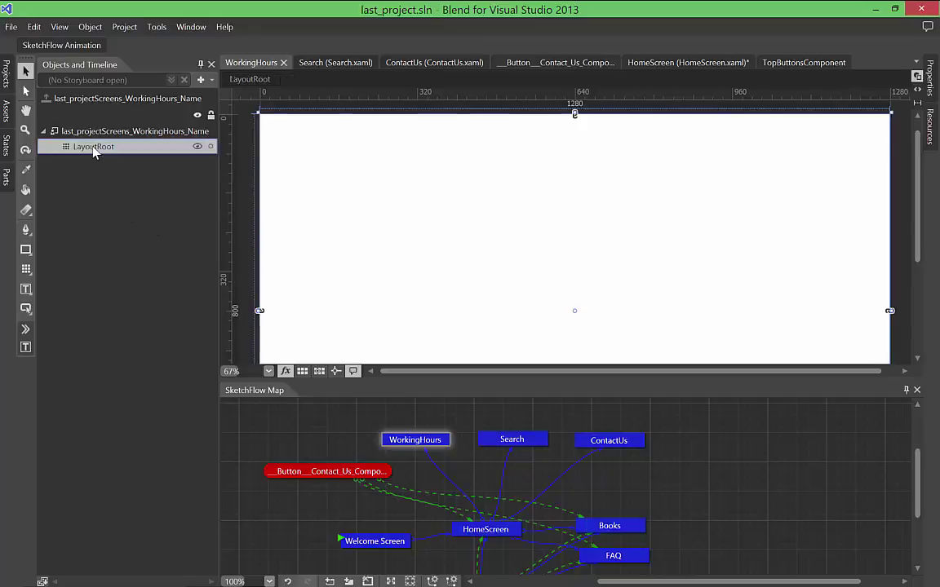
right_click(93, 148)
left_click(131, 188)
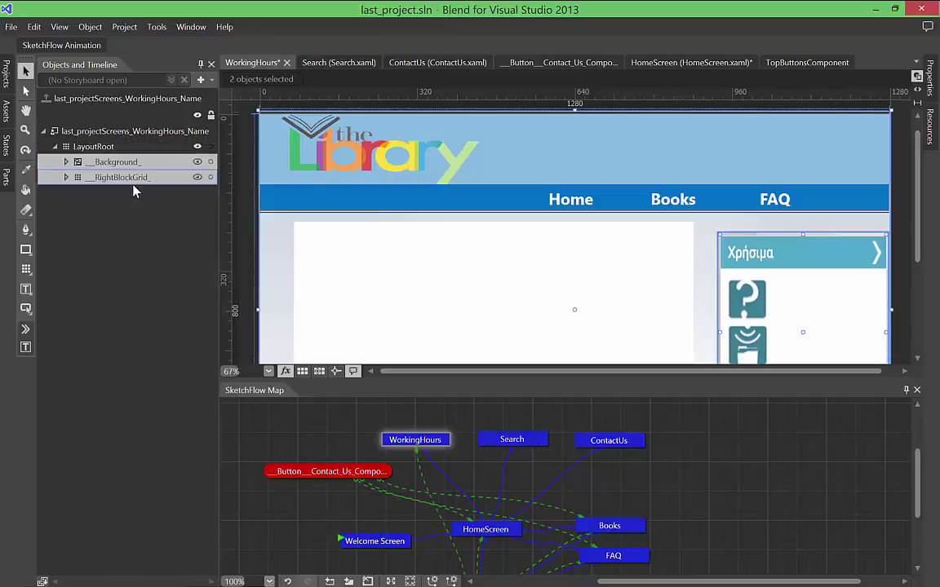
Step: Paste the copied __Background_ and __RightBlockGrid_ groups into the LayoutRoot of Search and of ContactUs
double_click(511, 439)
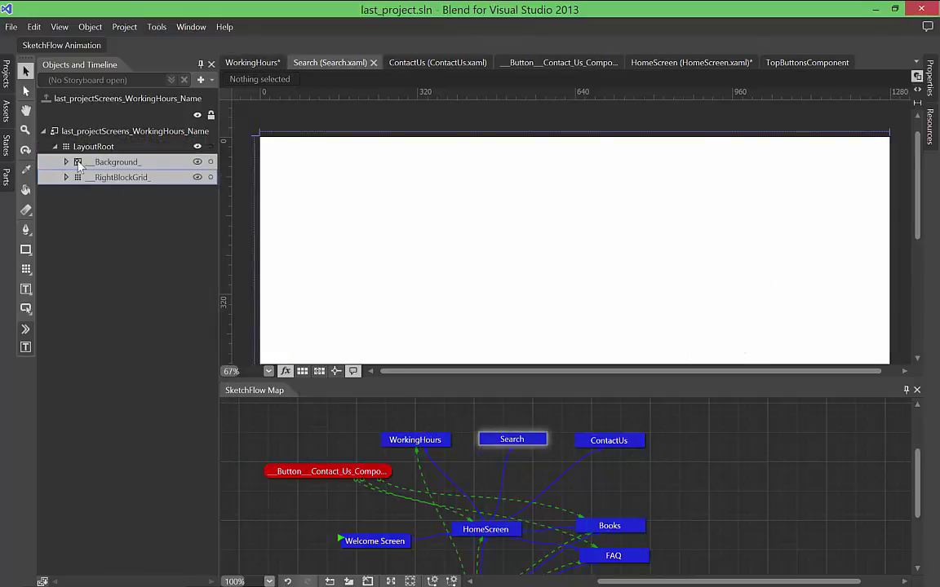
left_click(92, 150)
right_click(87, 149)
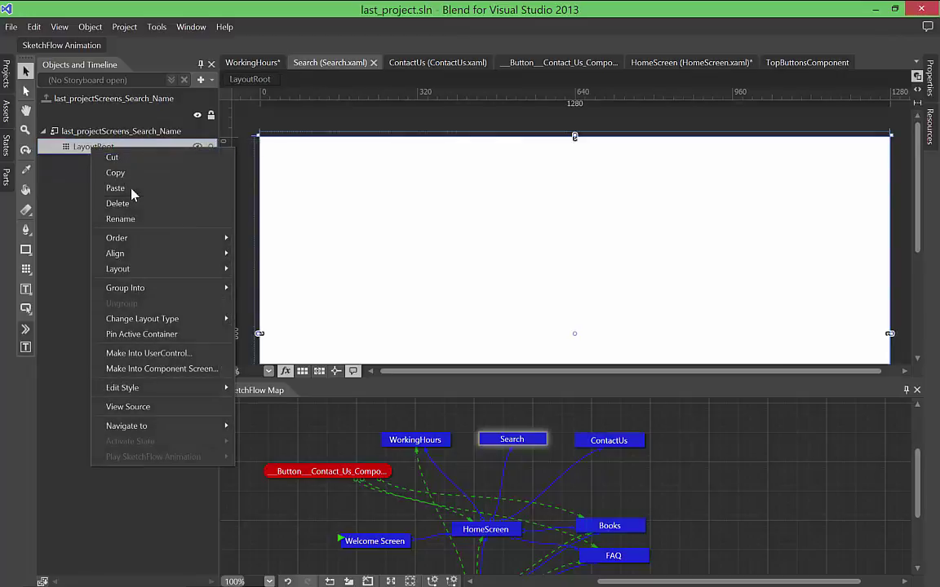
left_click(129, 186)
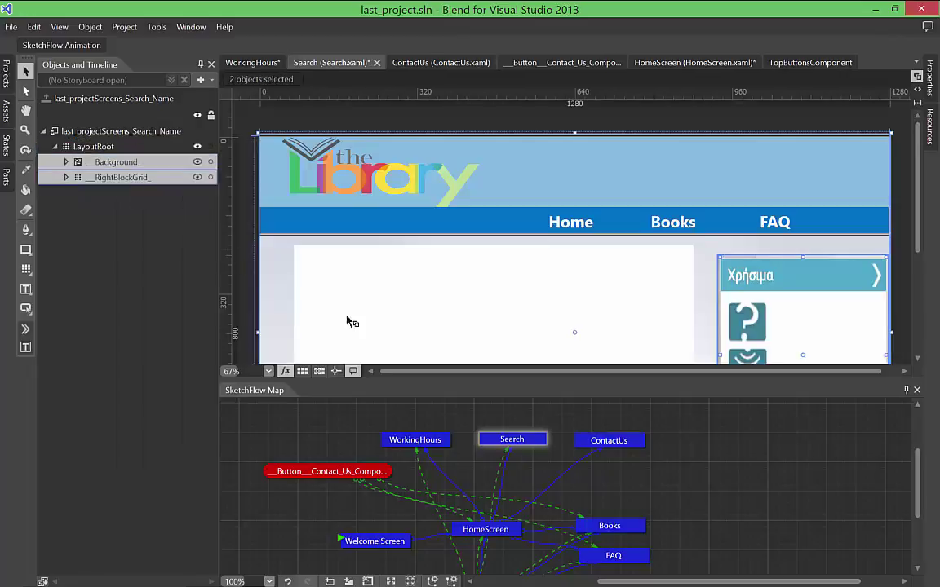
double_click(584, 441)
left_click(92, 146)
right_click(90, 148)
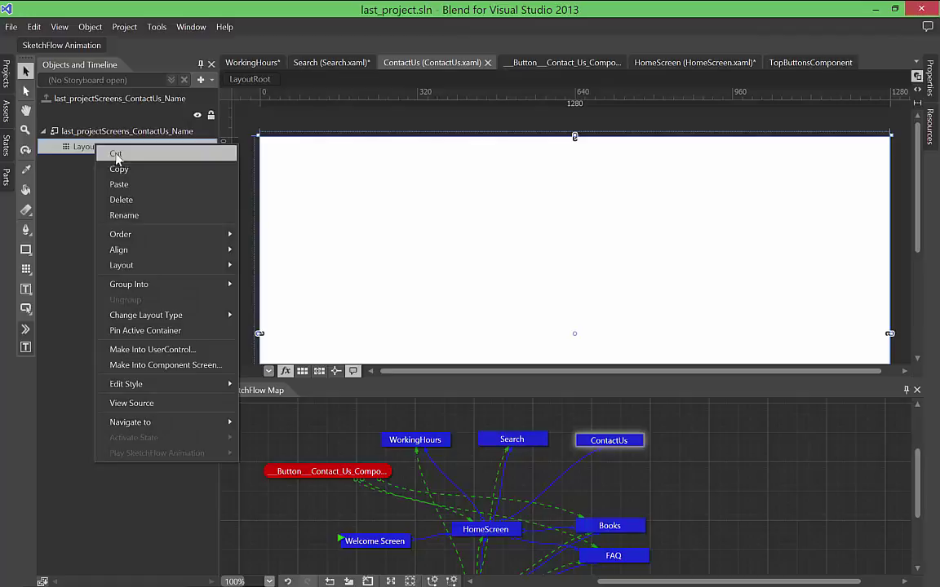
left_click(150, 186)
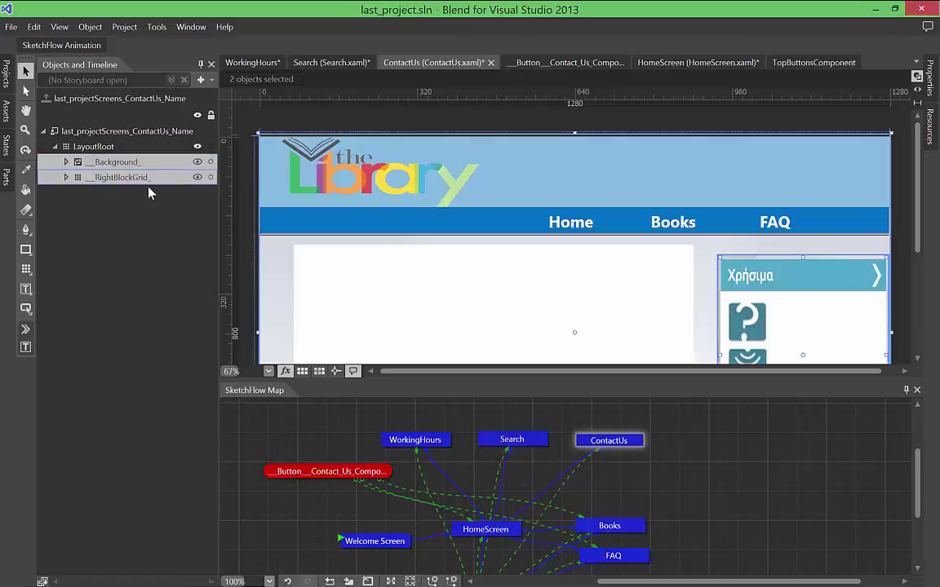
Step: Fit the whole page in view on the ContactUs, Search and WorkingHours screens
left_click(267, 371)
left_click(237, 535)
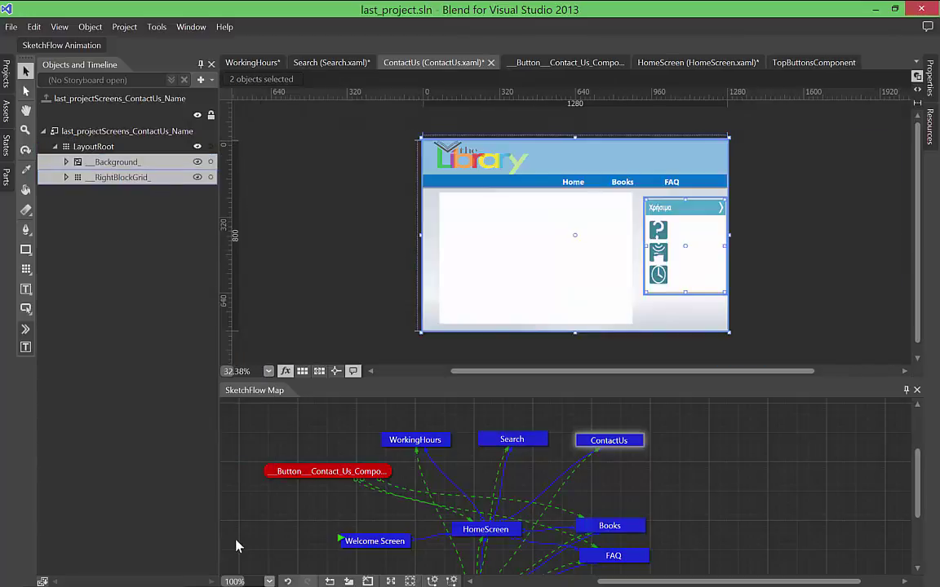
double_click(511, 440)
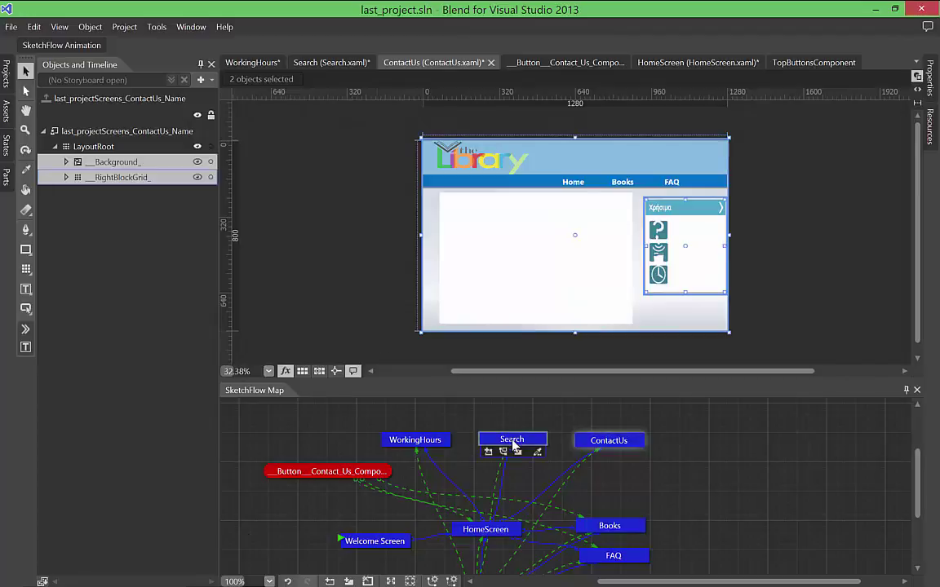
left_click(268, 371)
left_click(237, 535)
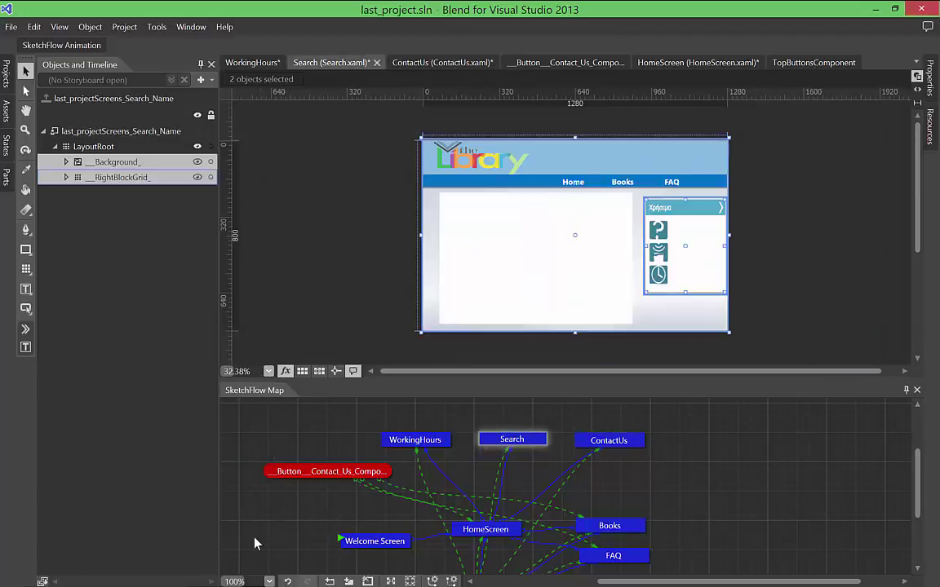
double_click(436, 439)
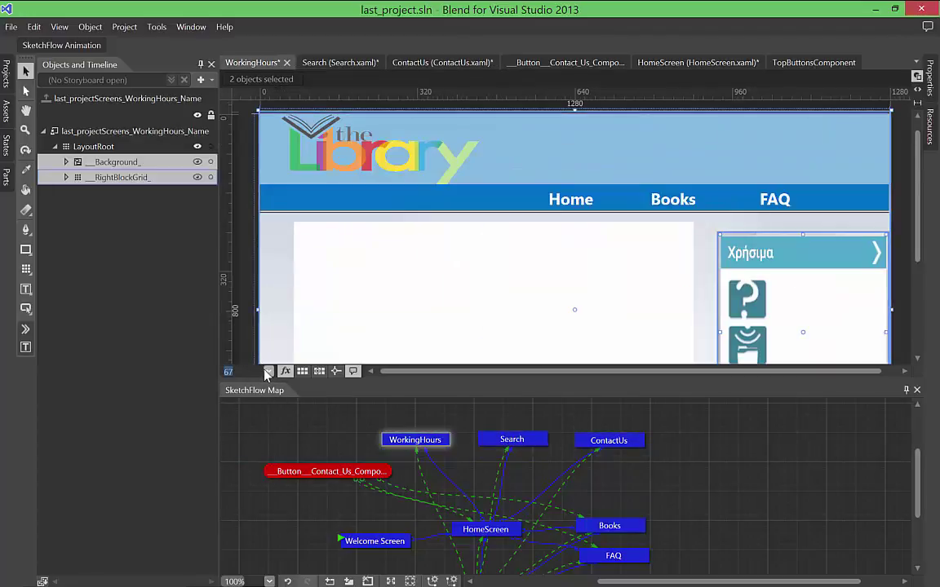
left_click(268, 371)
left_click(239, 539)
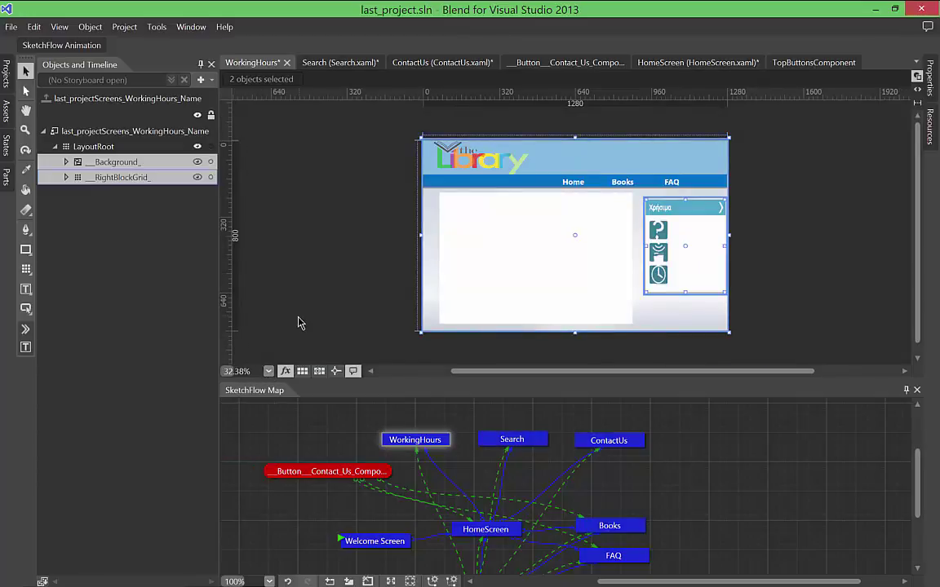
Step: Insert the red button component into the WorkingHours, Search and ContactUs screens
mouse_move(301, 480)
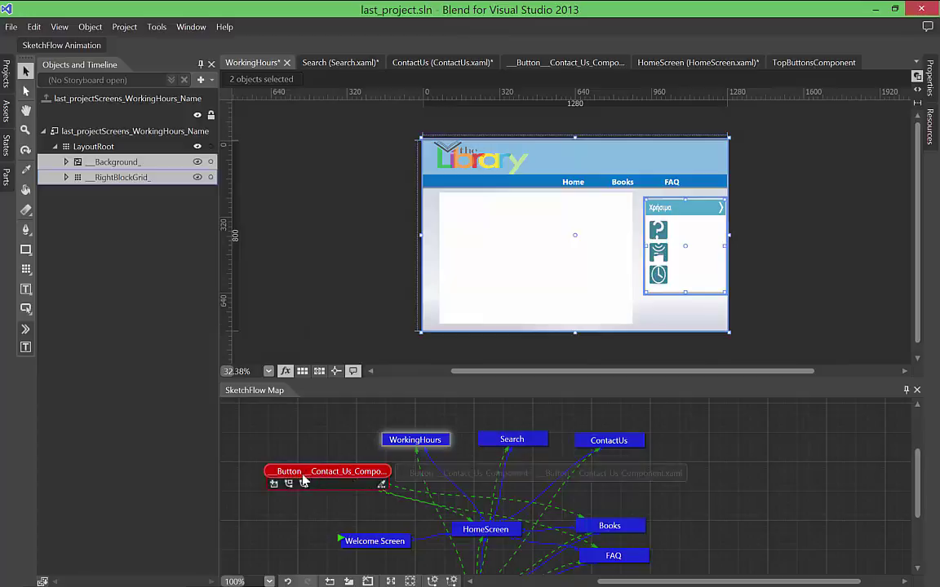
left_click_drag(375, 465, 400, 451)
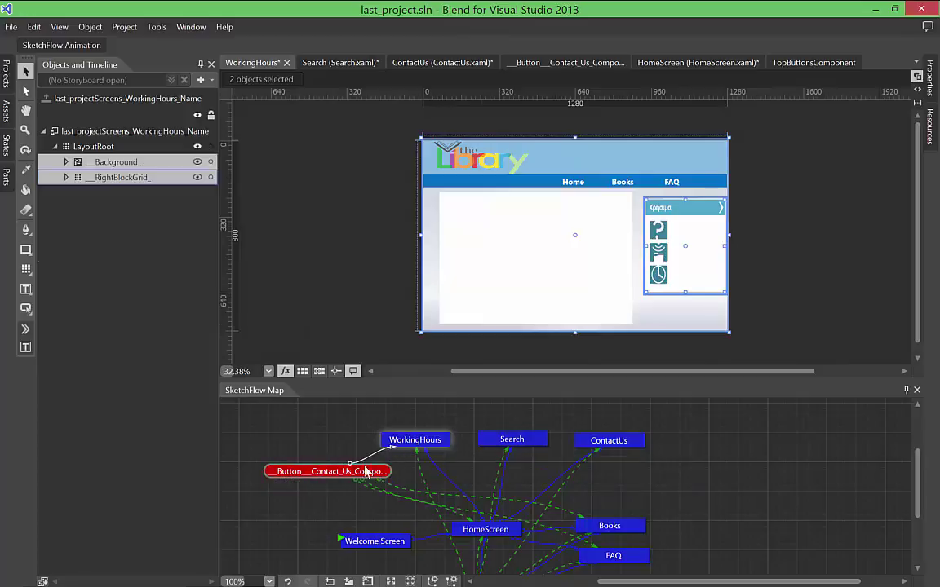
mouse_move(331, 475)
left_click_drag(381, 484, 510, 442)
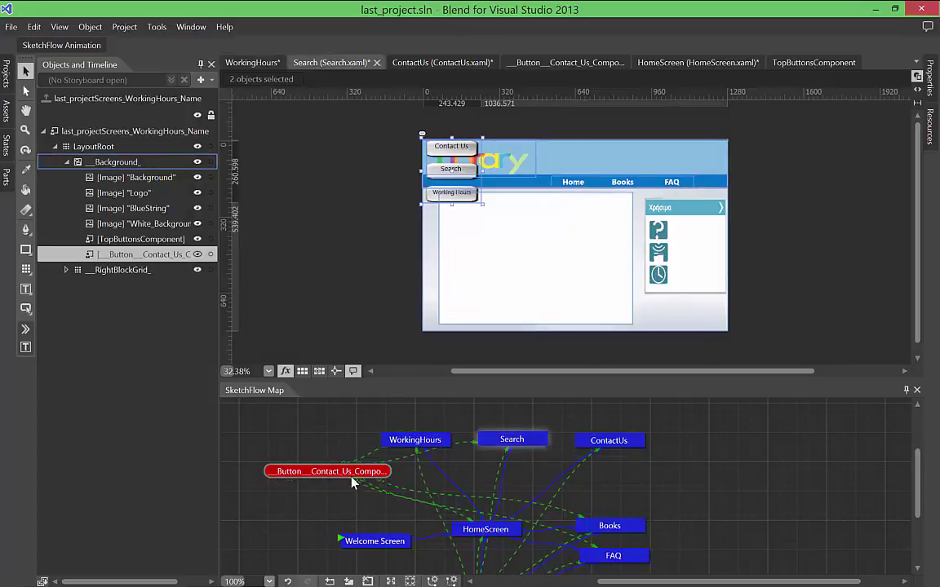
left_click_drag(339, 488, 600, 447)
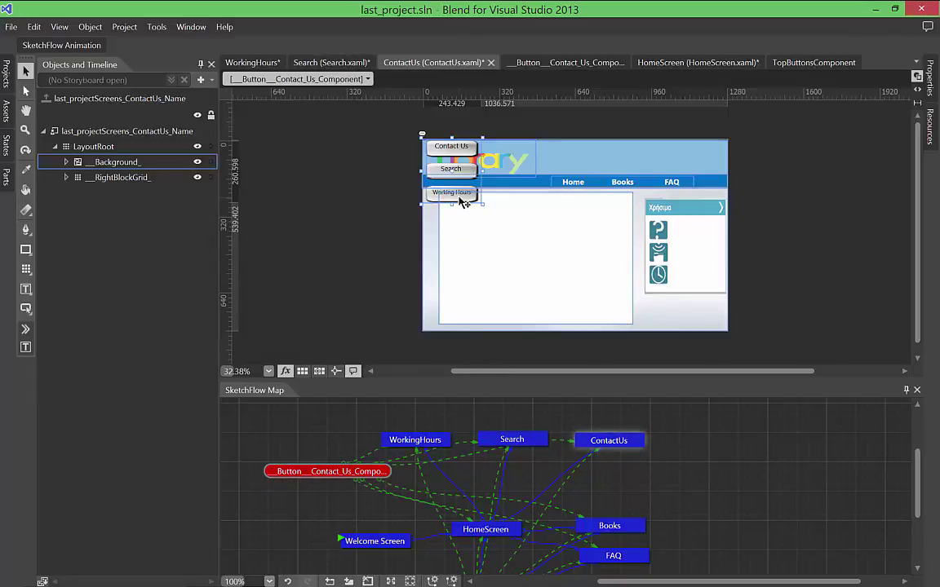
Step: On ContactUs, move the button component directly under LayoutRoot, lock the other two groups and place the buttons beside the Χρήσιμα icons
left_click_drag(459, 208, 148, 204)
left_click(67, 177)
left_click(210, 177)
left_click(210, 193)
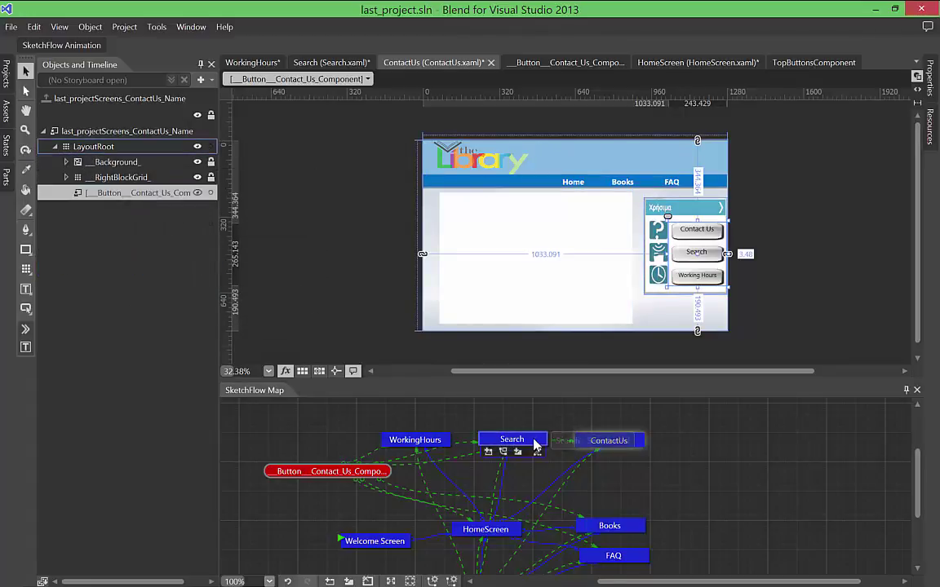
Step: On Search, move the button component directly under LayoutRoot, place it beside the Χρήσιμα icons and lock __Background_ and __RightBlockGrid_
double_click(535, 441)
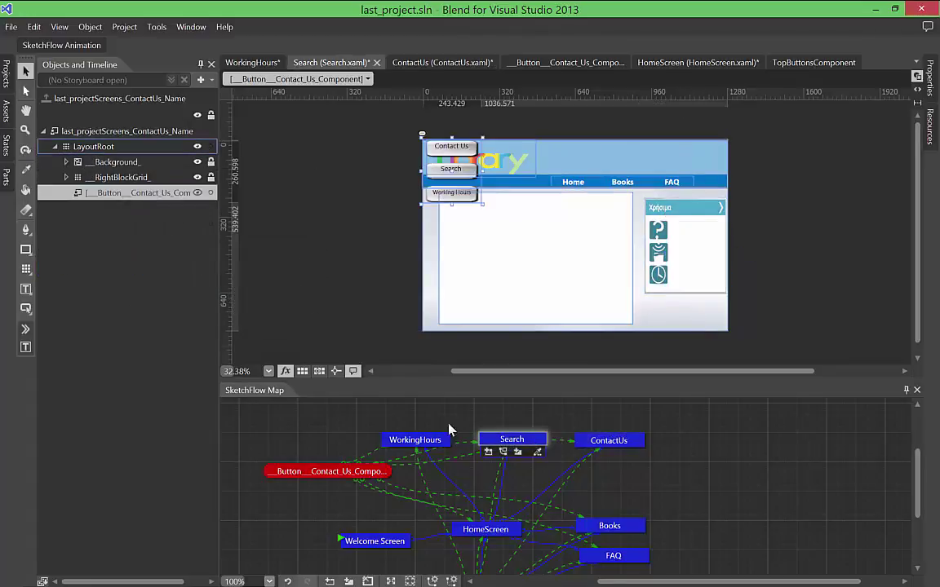
left_click(61, 176)
left_click(211, 162)
left_click(212, 177)
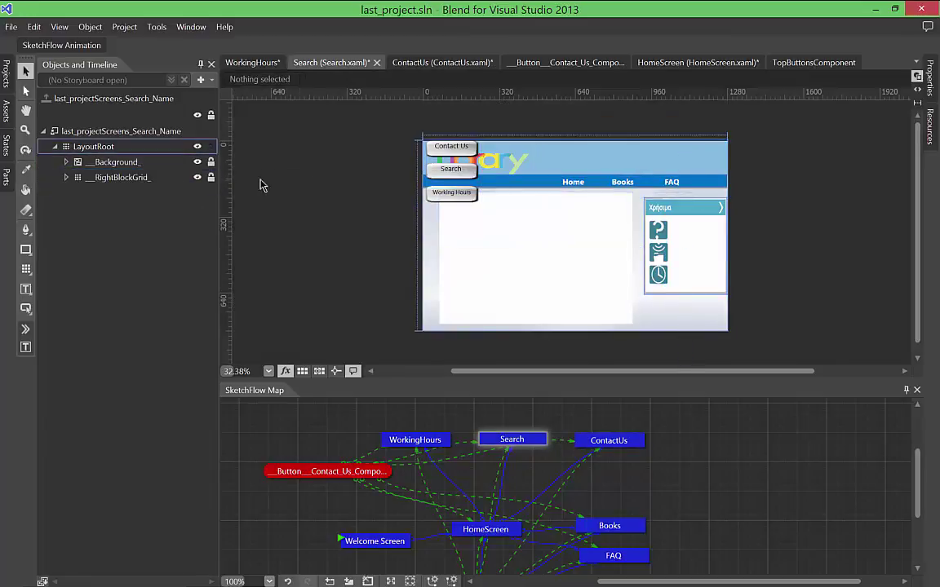
left_click(212, 177)
left_click(209, 163)
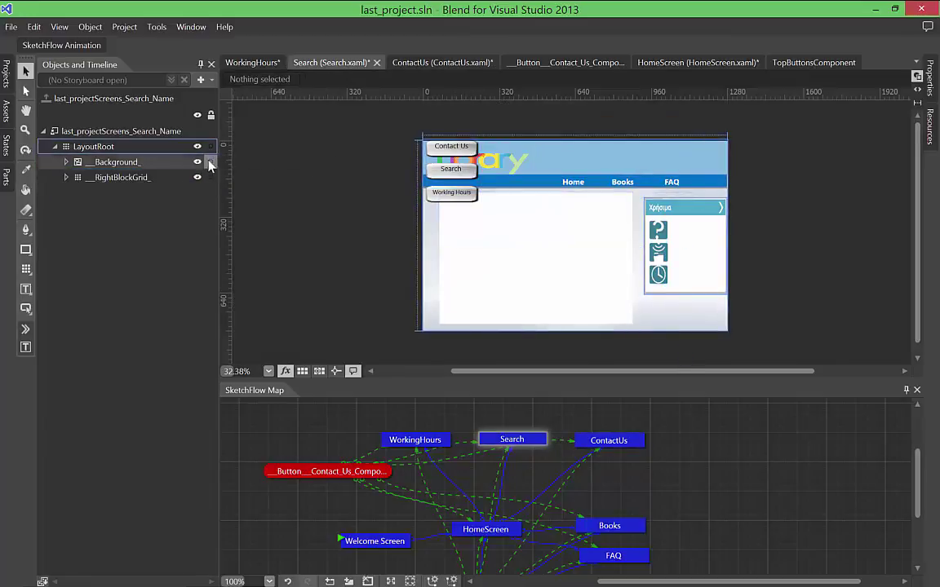
mouse_move(461, 155)
left_mouse_down()
mouse_move(694, 235)
mouse_move(117, 236)
mouse_move(122, 155)
mouse_move(102, 155)
mouse_move(122, 155)
mouse_move(110, 200)
left_mouse_up()
left_click(211, 177)
Step: On WorkingHours, move the button component directly under LayoutRoot, lock the other groups and place the buttons beside the Χρήσιμα icons
double_click(415, 439)
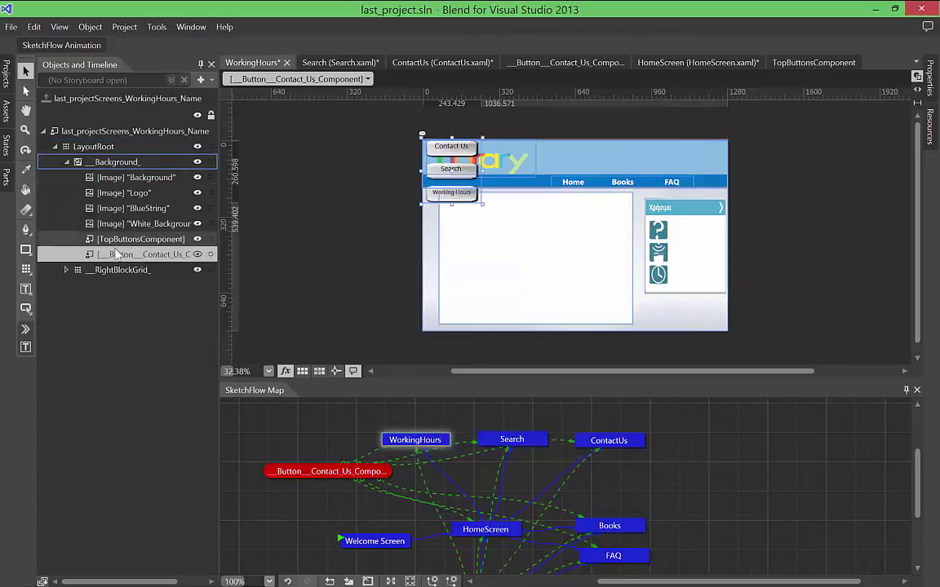
left_click_drag(117, 254, 122, 199)
left_click_drag(452, 171, 684, 260)
double_click(511, 439)
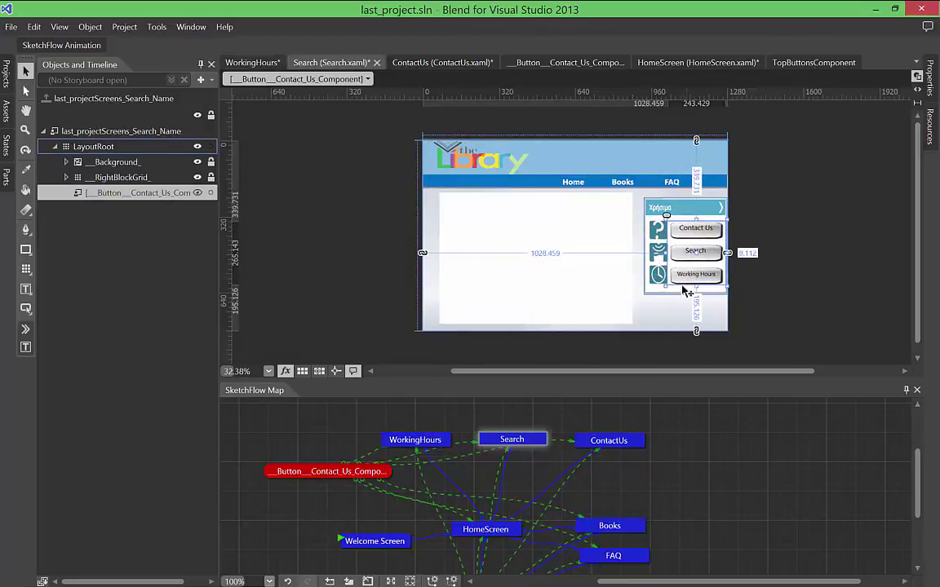
key("ctrl+Tab")
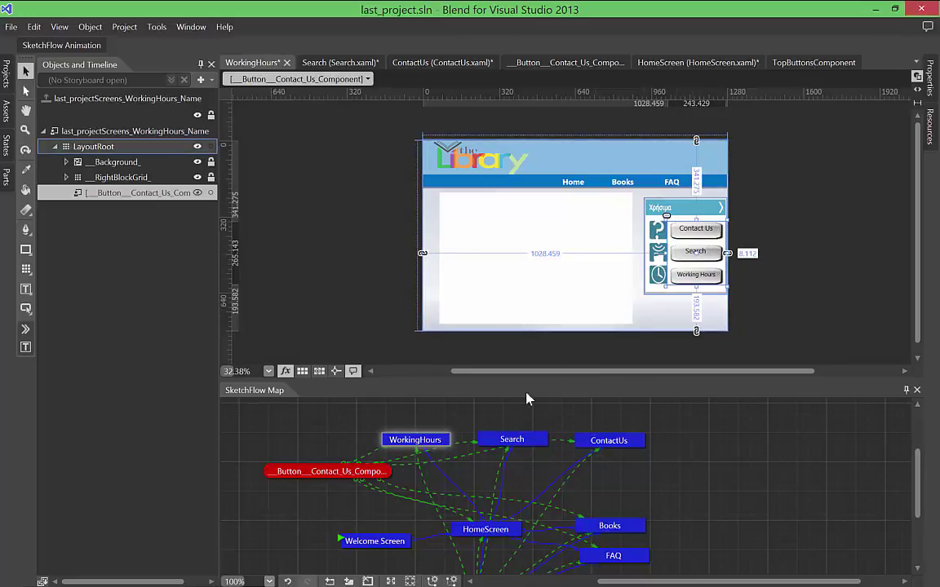
Step: Open the red button component and make its Contact Us button navigate to the ContactUs screen
double_click(343, 470)
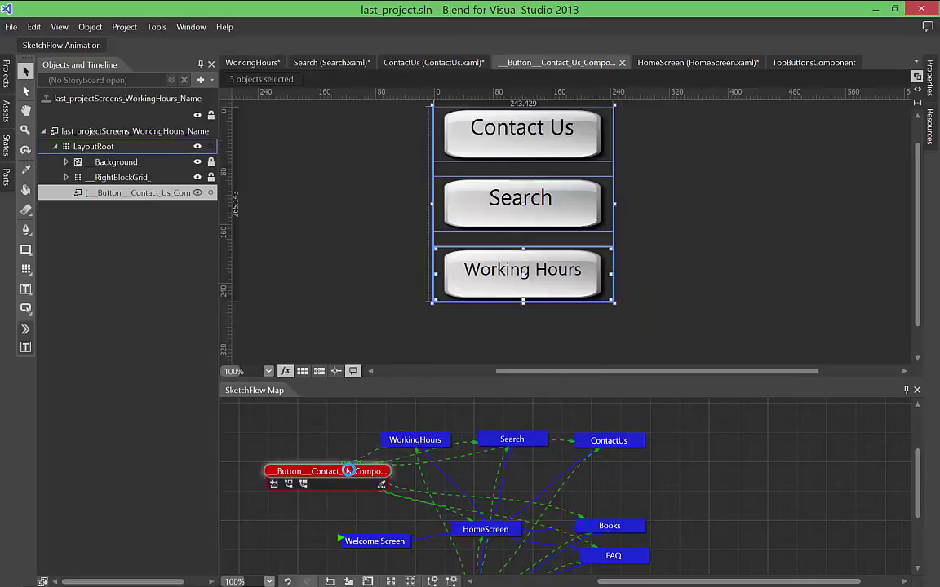
left_click(539, 137)
right_click(539, 137)
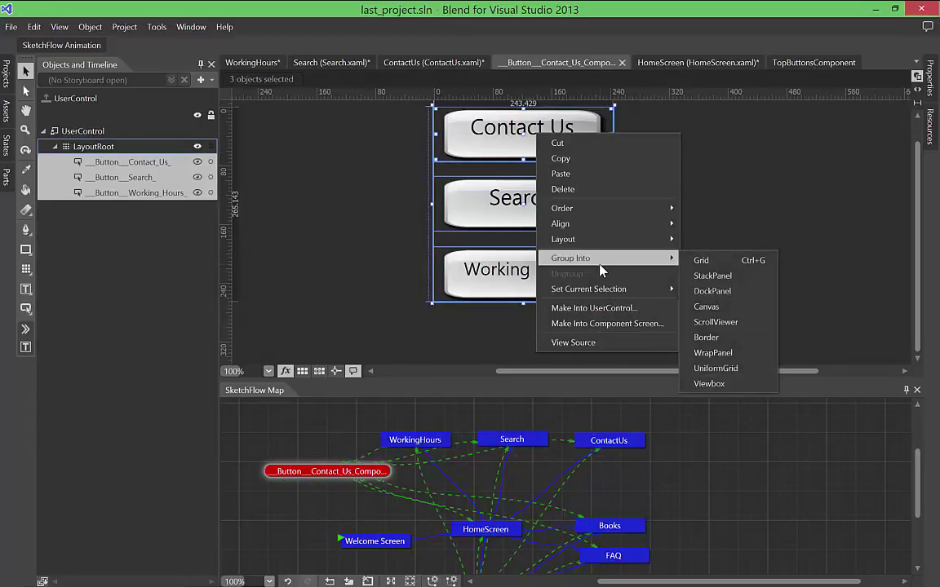
left_click(135, 243)
left_click(130, 163)
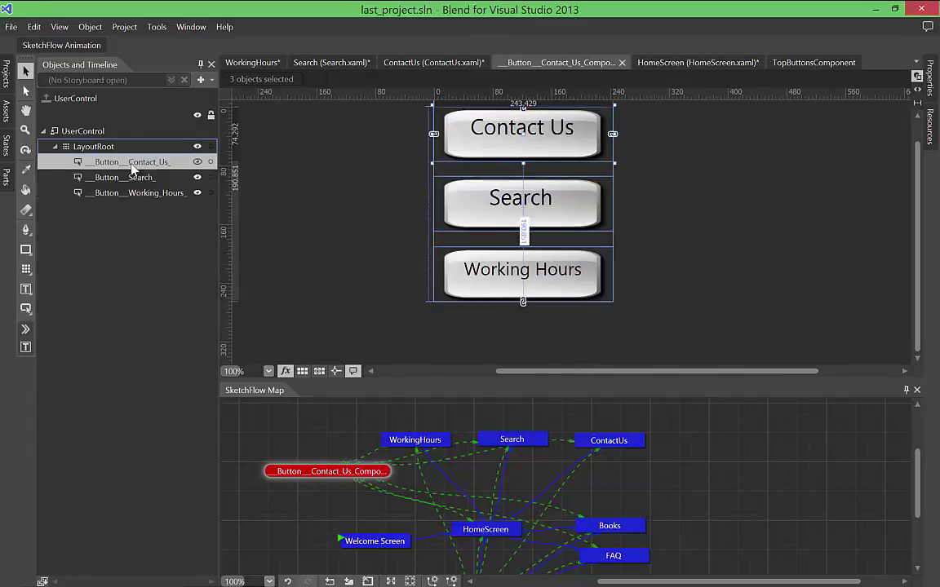
right_click(547, 141)
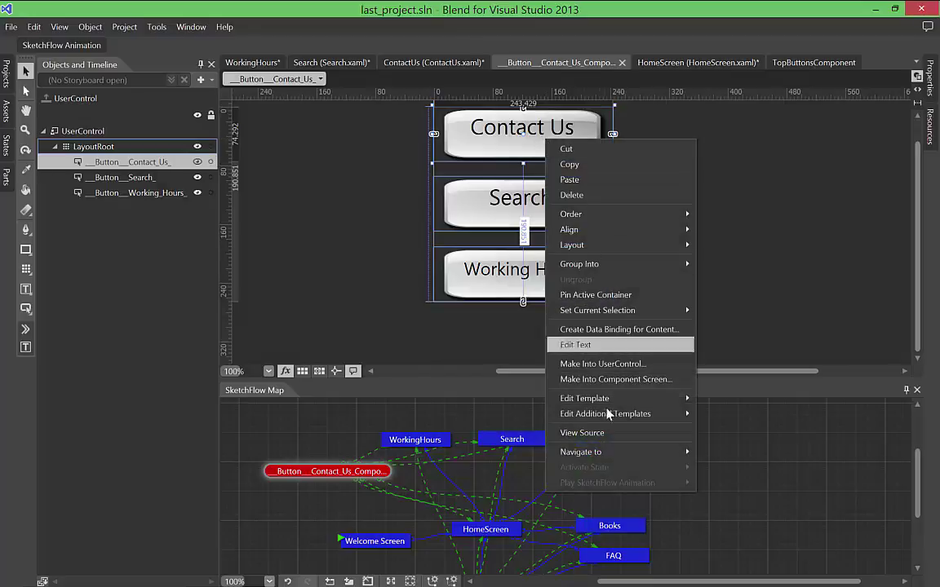
mouse_move(607, 452)
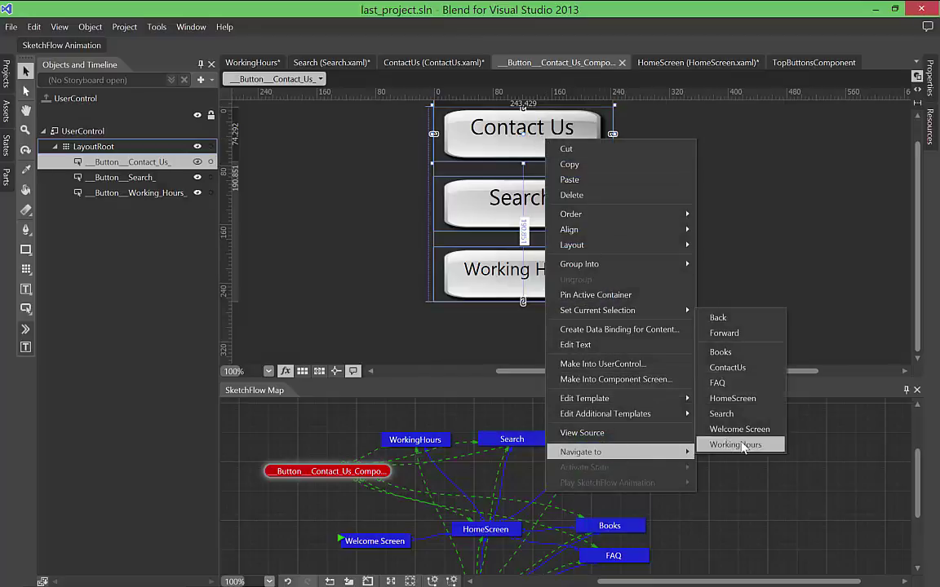
left_click(706, 382)
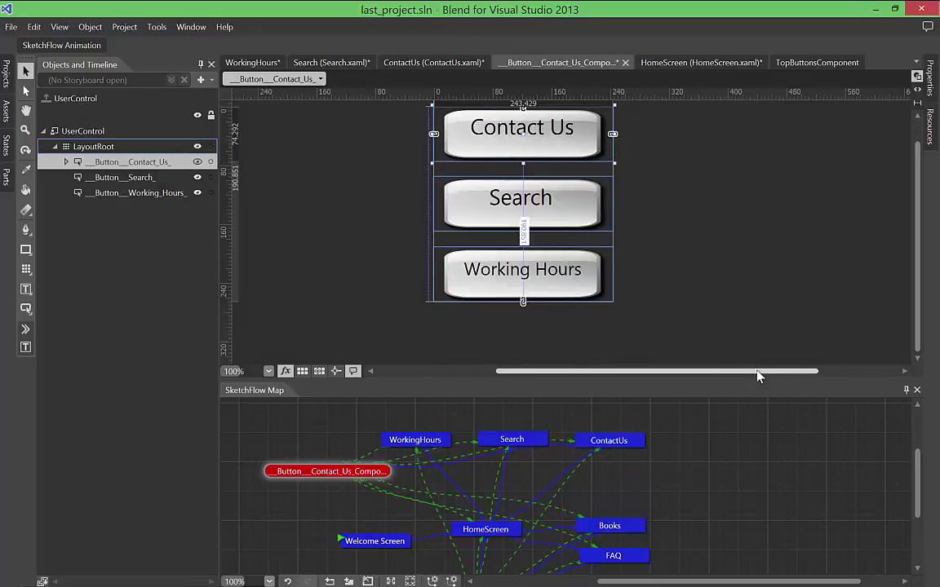
Step: Make the component's Search button navigate to the Search screen
left_click(135, 177)
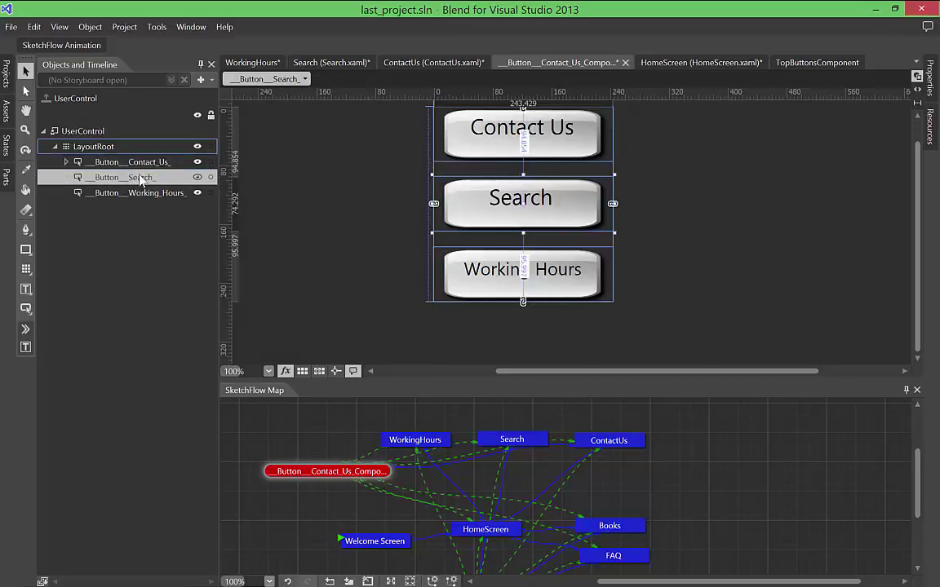
right_click(528, 208)
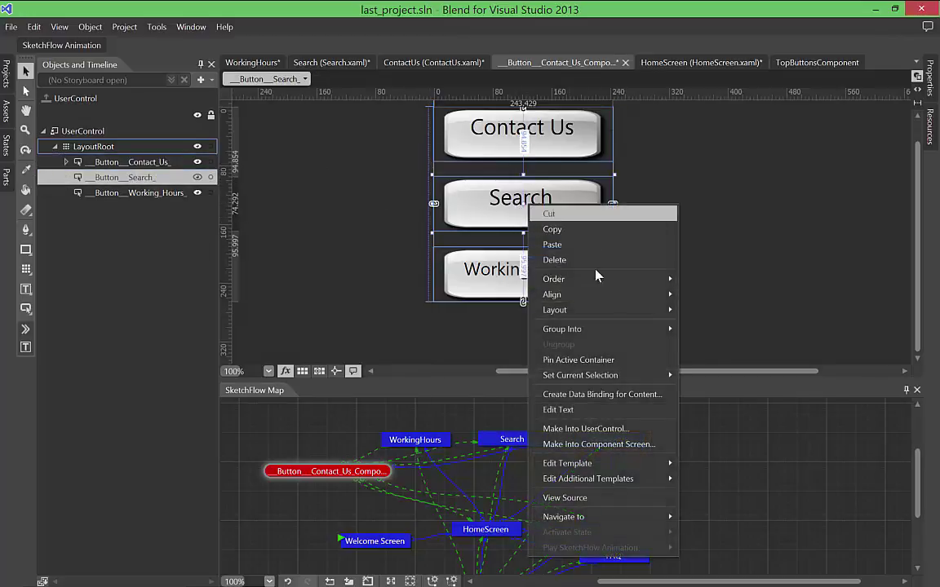
mouse_move(674, 522)
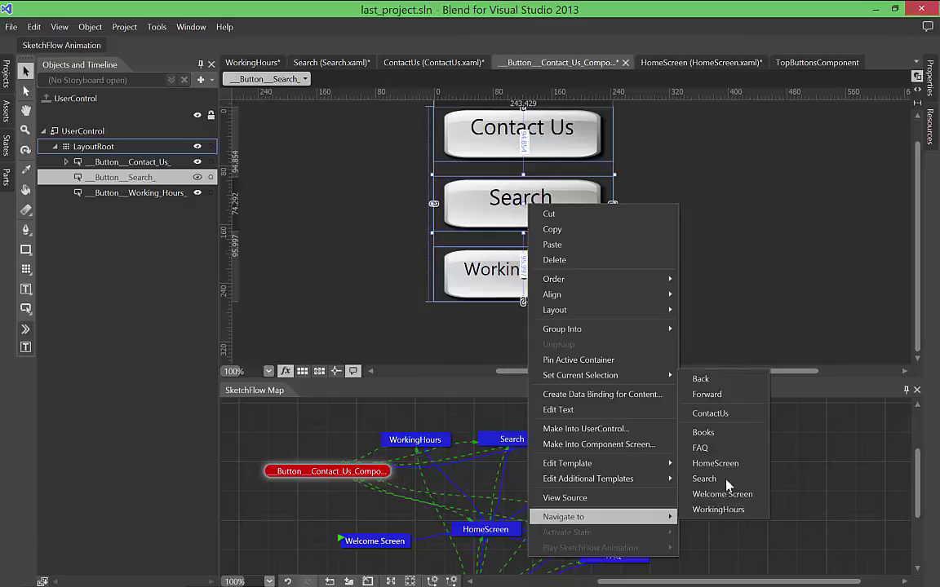
left_click(704, 479)
Step: Make the component's Working Hours button navigate to the ContactUs screen
left_click(151, 193)
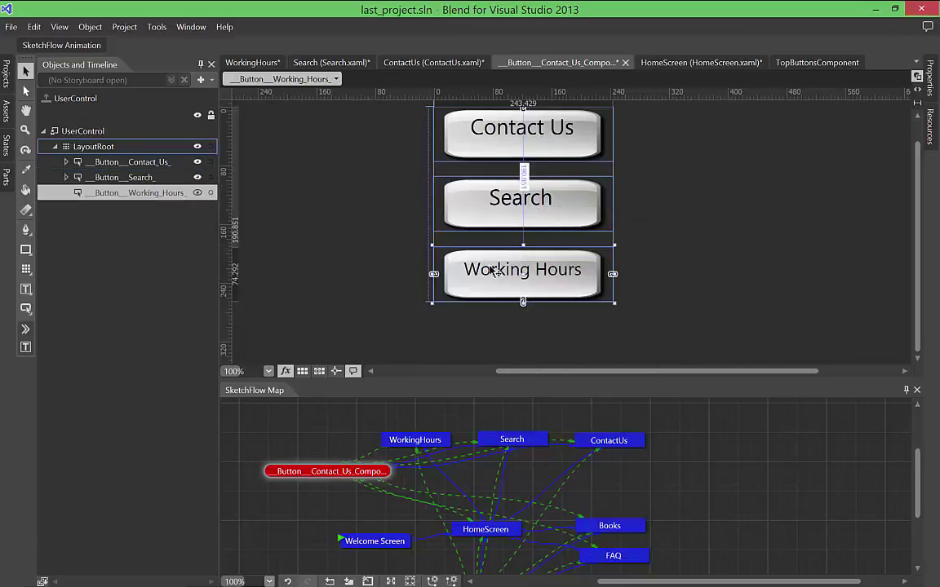
right_click(570, 279)
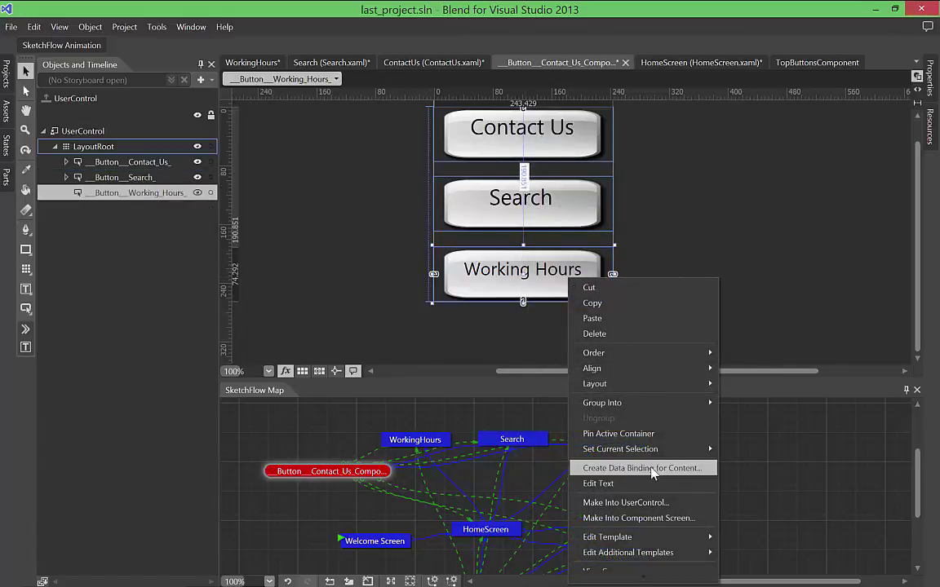
scroll(650, 512, "down", 2)
mouse_move(645, 542)
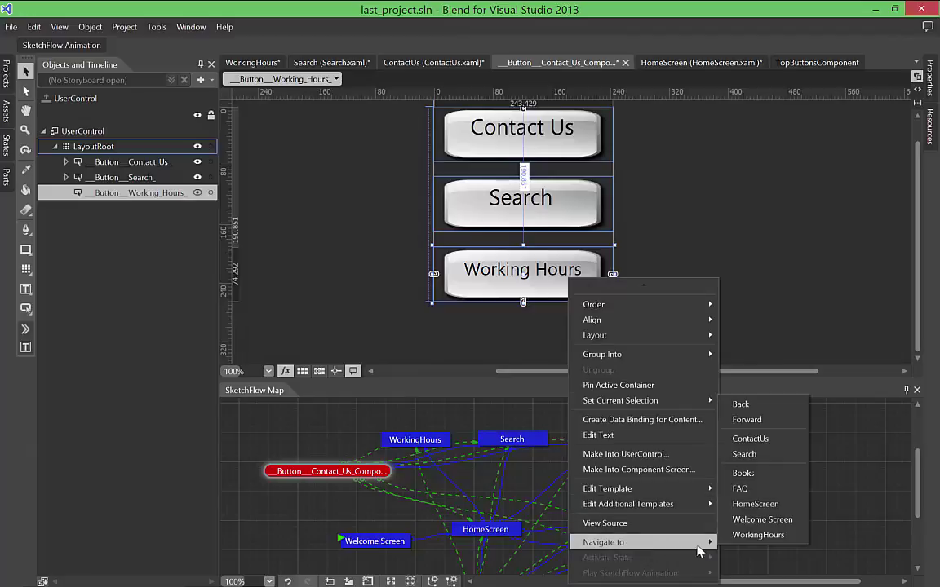
left_click(749, 439)
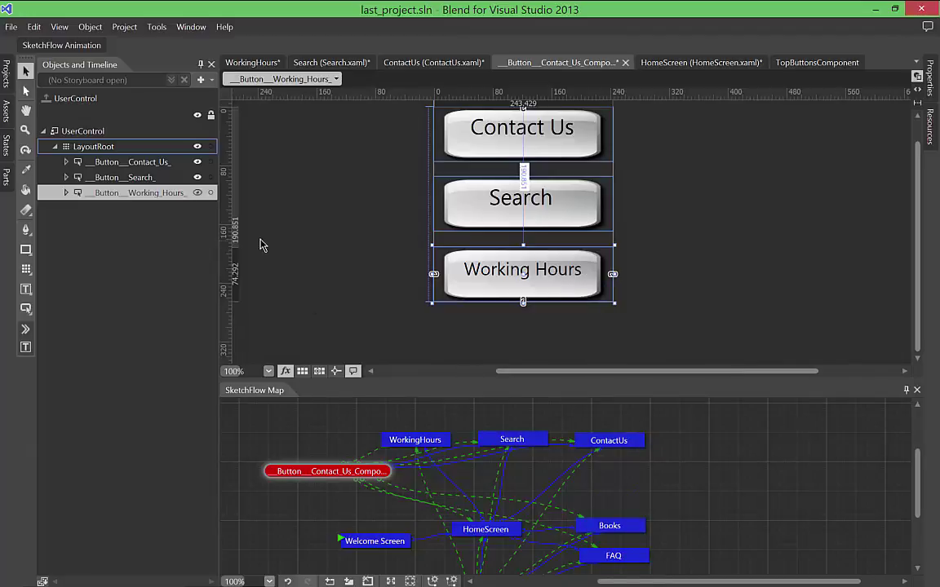
Step: Run the project in the SketchFlow Player and enter the library's HomeScreen from the Welcome Screen
left_click(125, 28)
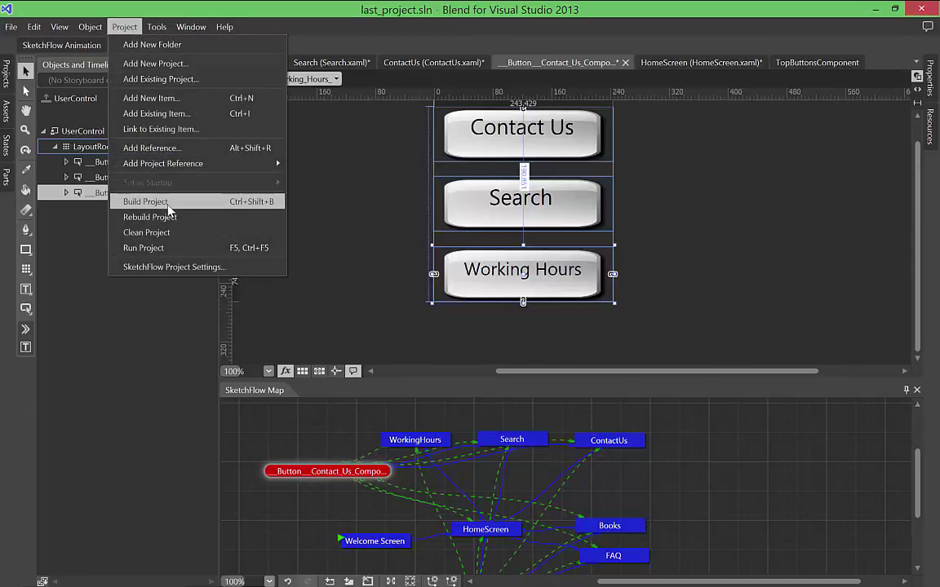
left_click(165, 234)
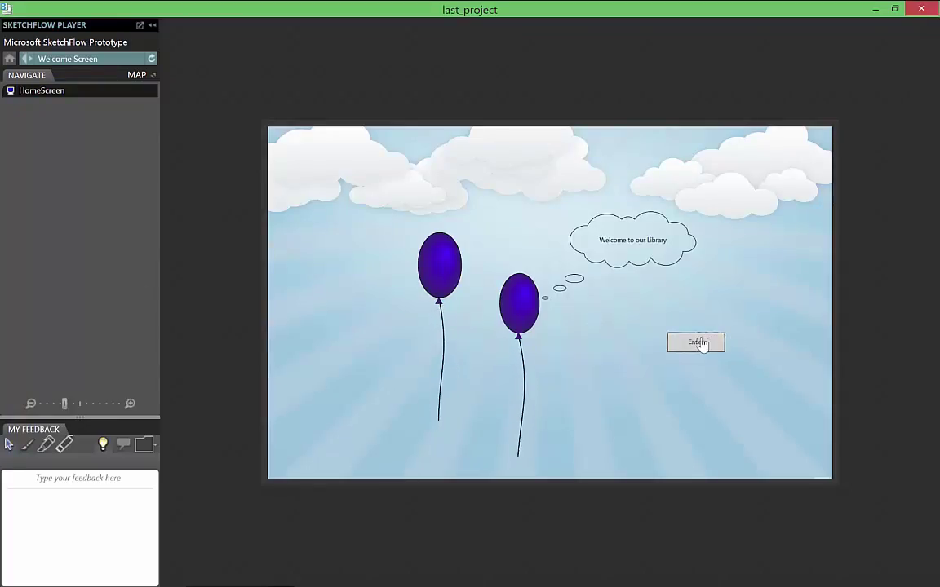
left_click(699, 344)
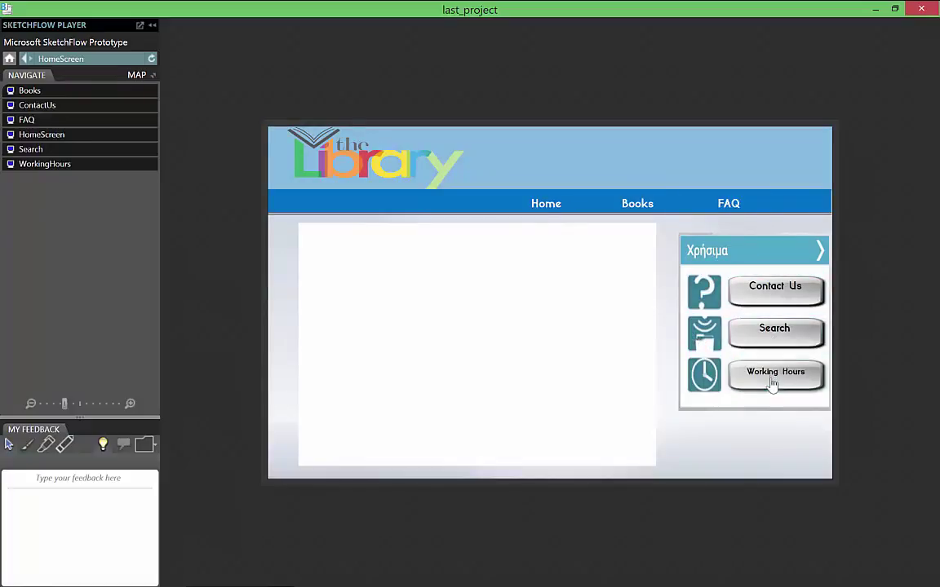
Step: Test the navigation of the Contact Us and Search buttons in the Χρήσιμα block of the running prototype
left_click(767, 292)
left_click(767, 330)
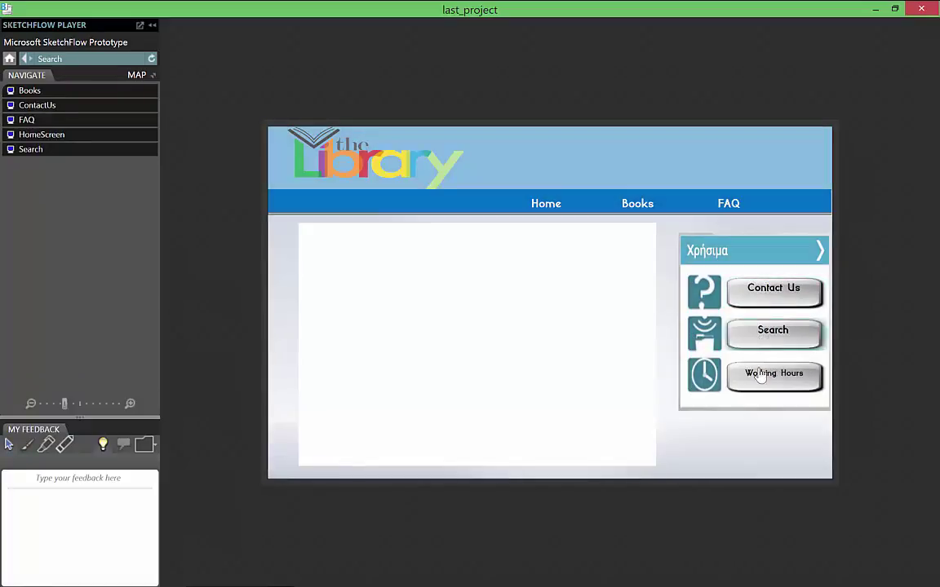
left_click(770, 333)
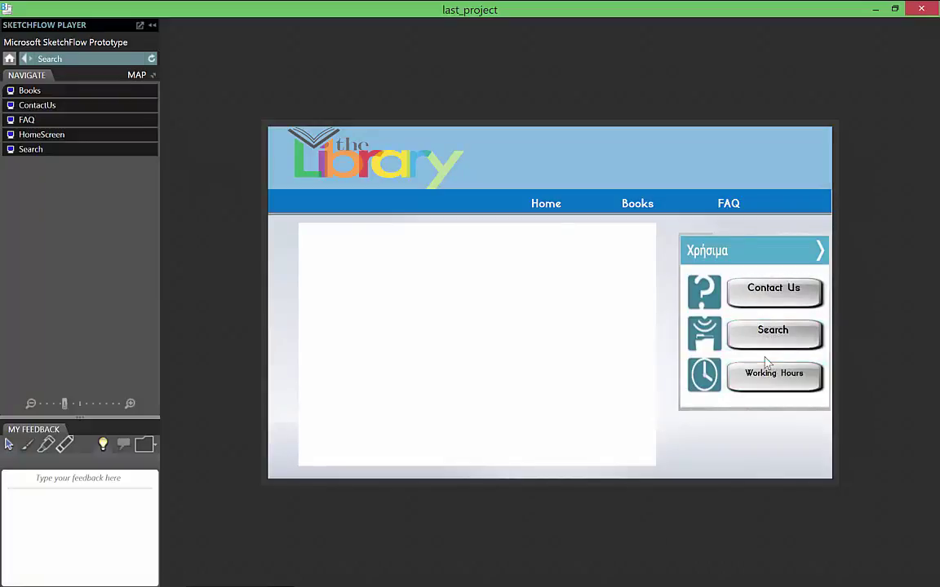
left_click(767, 335)
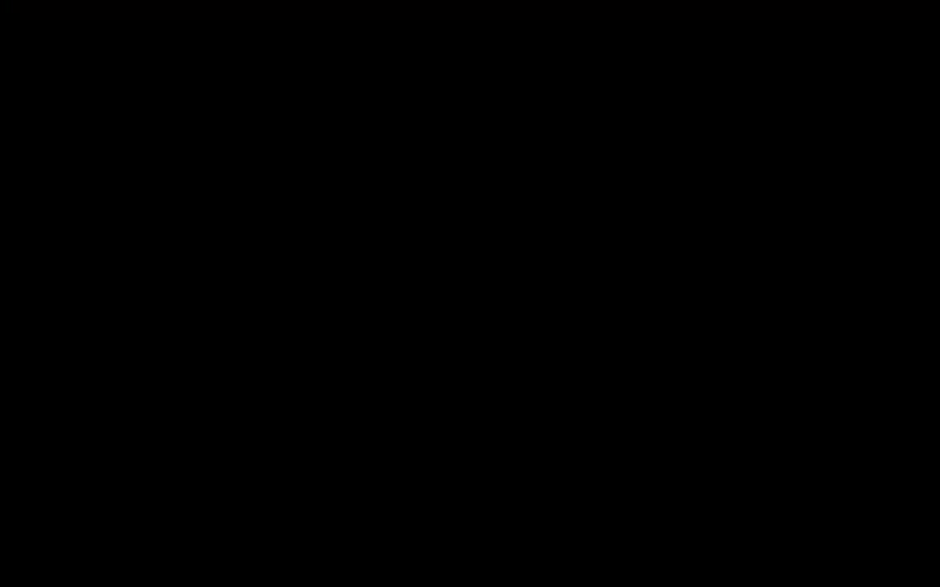